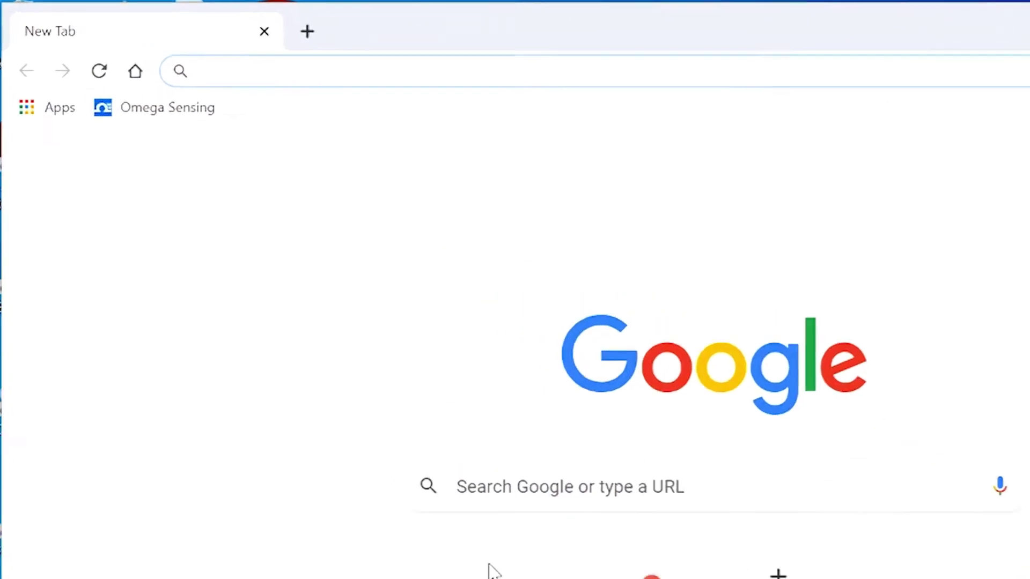
pyautogui.write('www.omega.com')
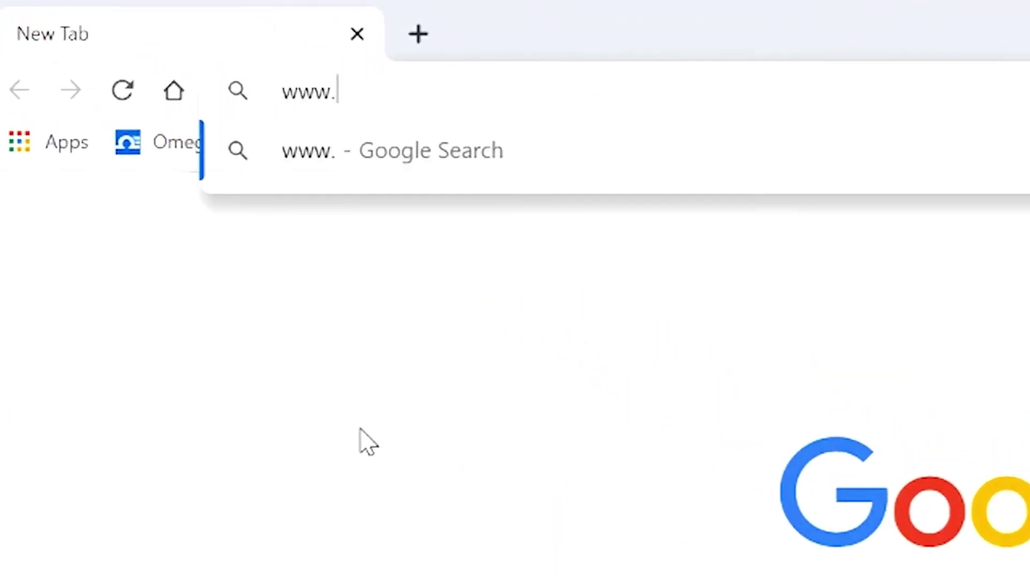
pyautogui.press('Return')
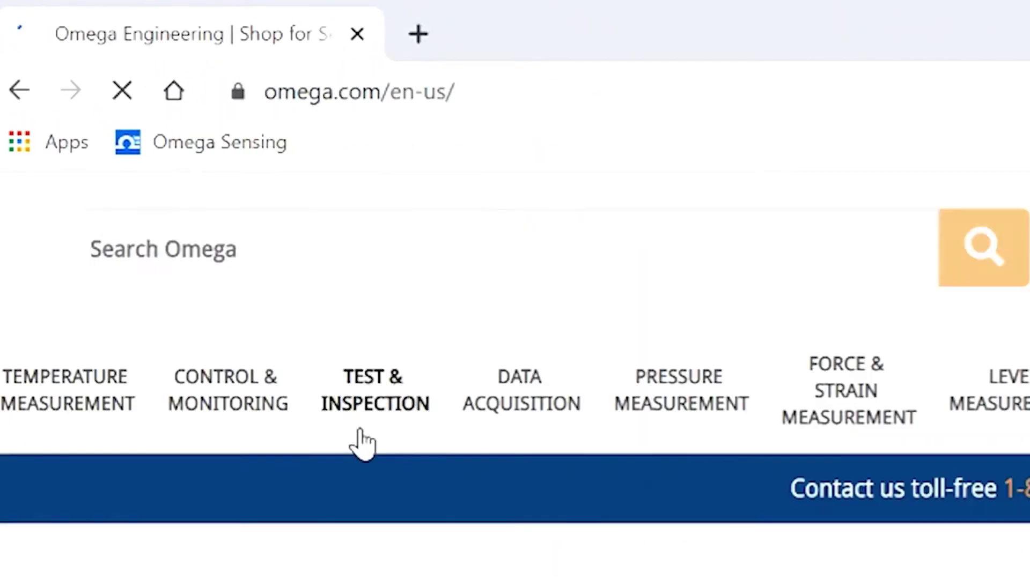
pyautogui.click(298, 231)
pyautogui.write('SYNC Software')
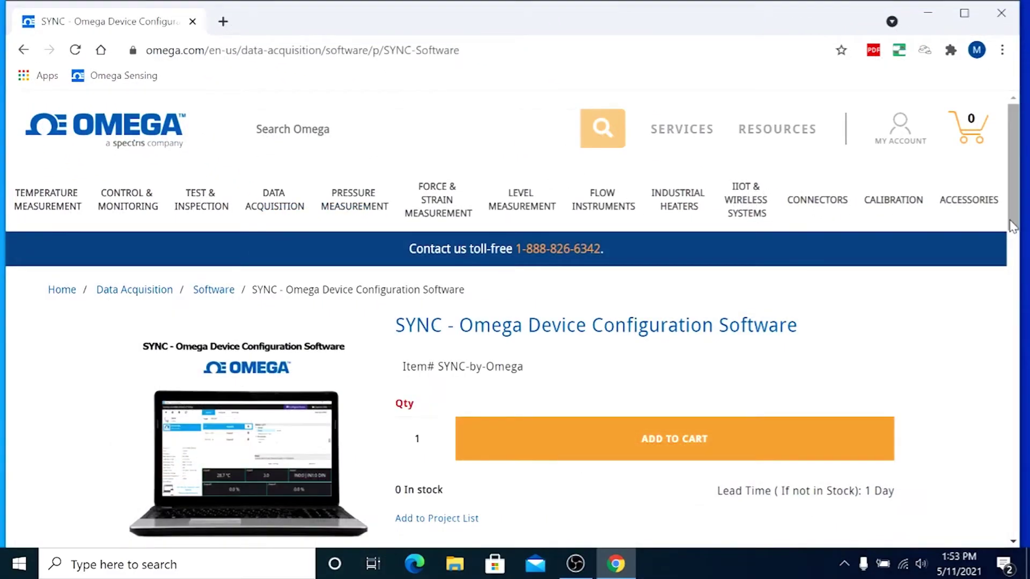
# Step: Download the free SYNC_by_Omega.zip from the SYNC product page and open the archive
pyautogui.moveTo(1026, 230); pyautogui.dragTo(1025, 316)
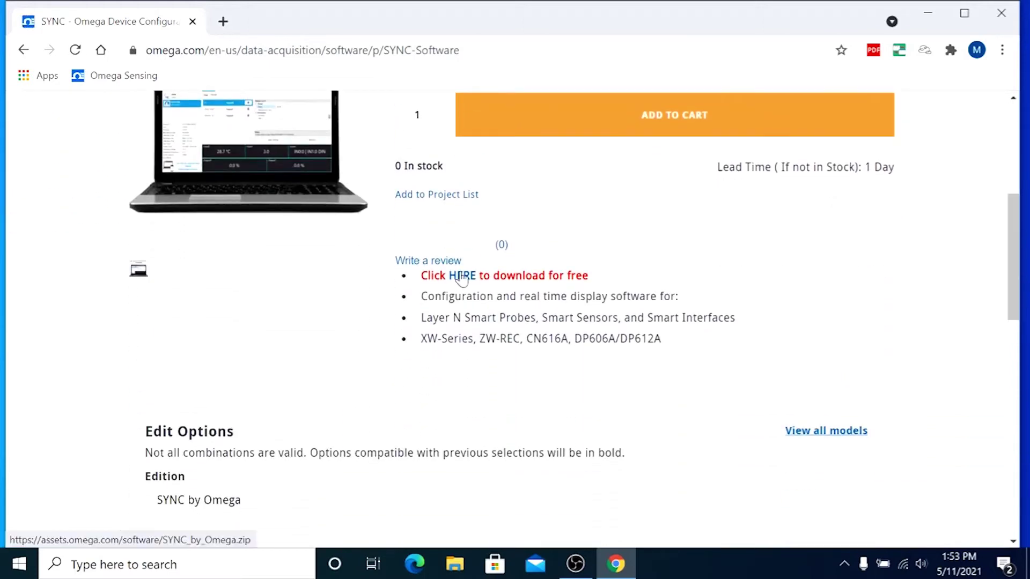
pyautogui.click(461, 277)
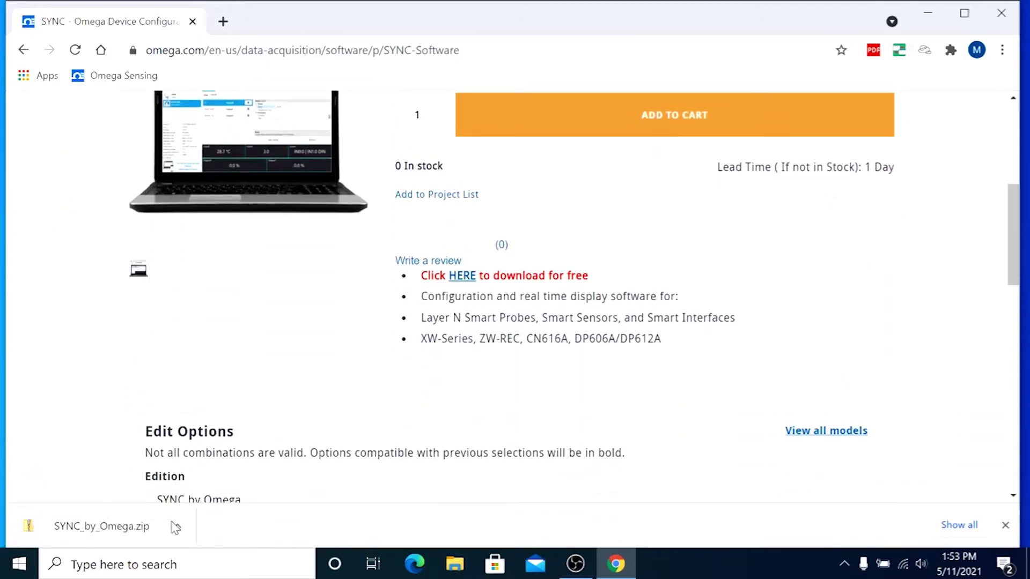
pyautogui.click(176, 527)
pyautogui.click(202, 424)
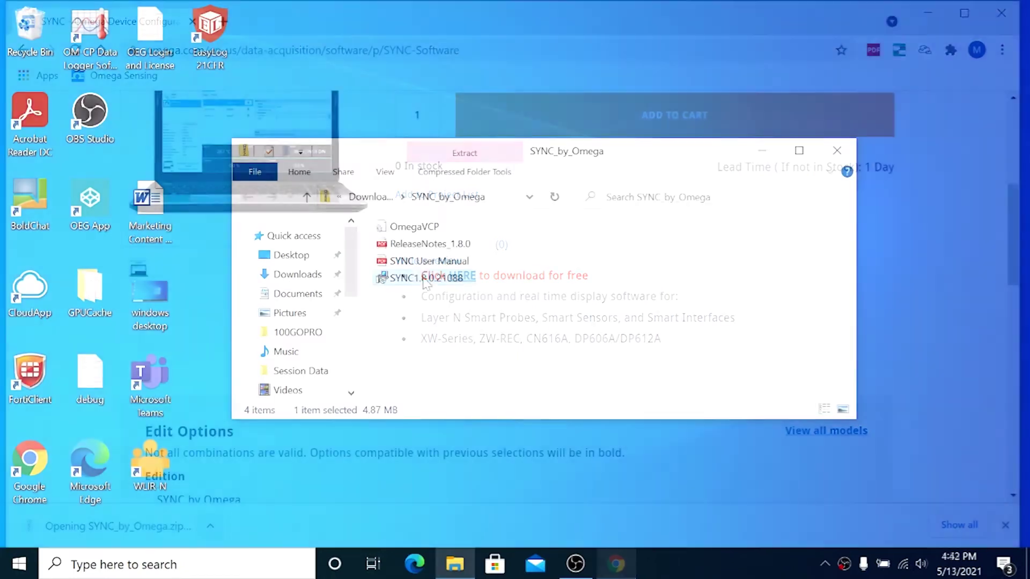
# Step: Install SYNC by running the SYNC1.8.0.21088 installer through its setup wizard, and launch SYNC from the desktop
pyautogui.doubleClick(425, 278)
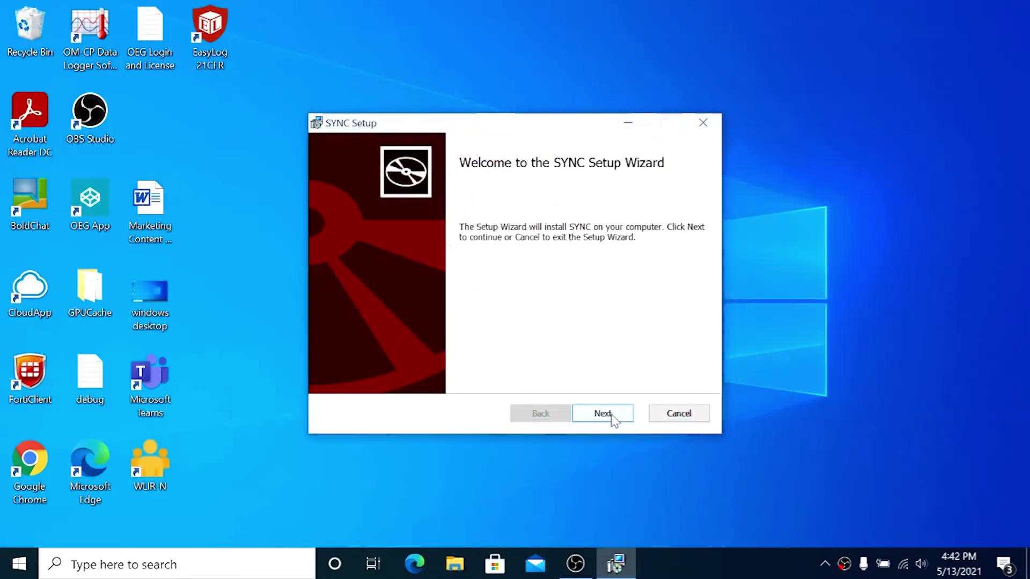
pyautogui.click(611, 414)
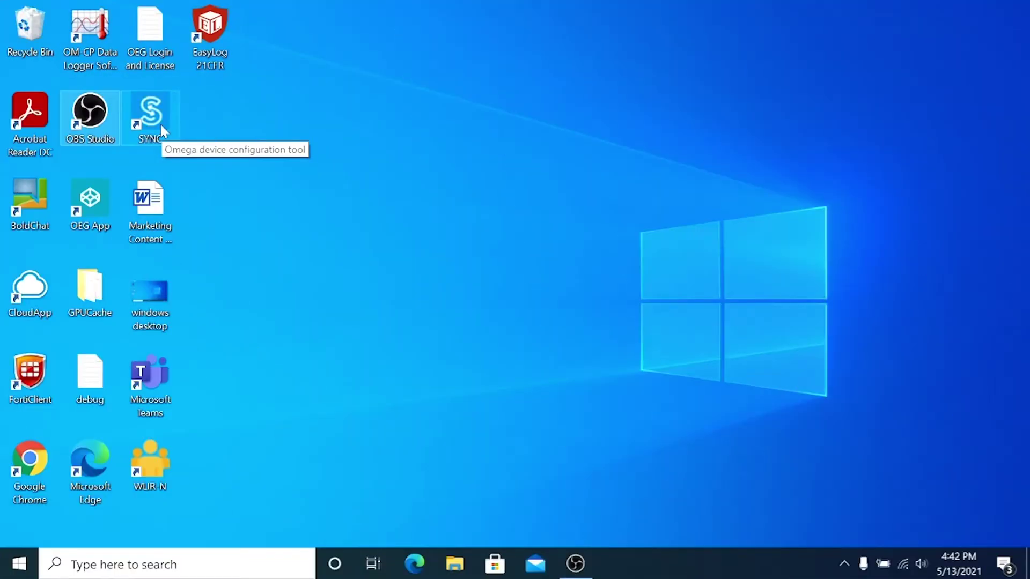
pyautogui.doubleClick(160, 124)
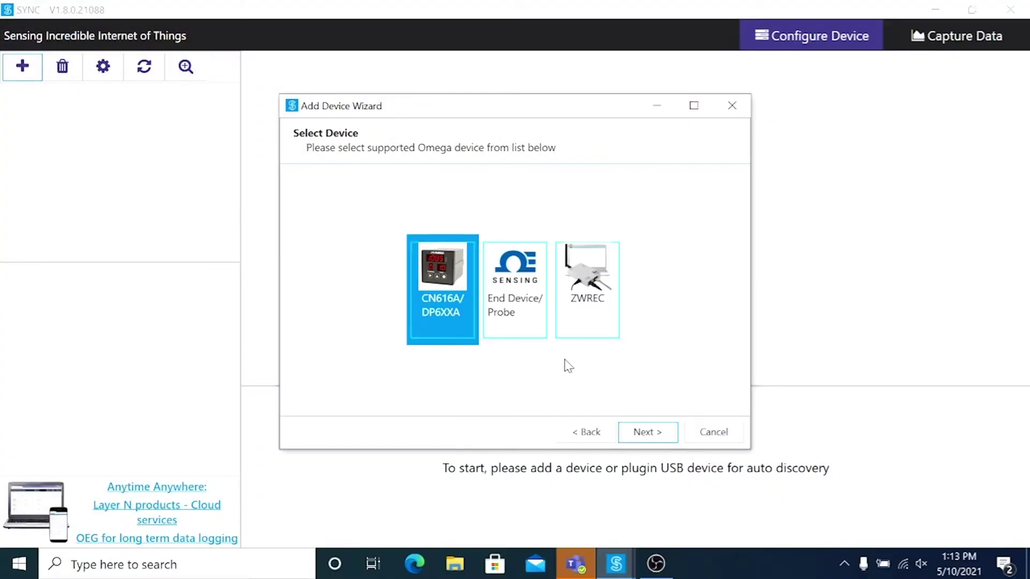
# Step: Add an End Device/Probe in the Add Device Wizard, using the USB communication interface on port COM9
pyautogui.click(517, 286)
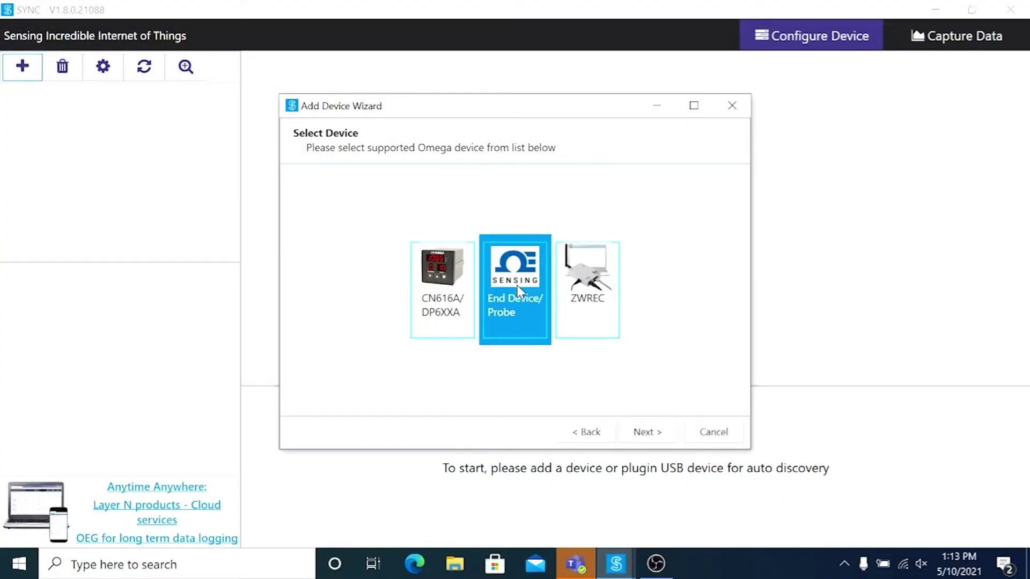
pyautogui.click(648, 432)
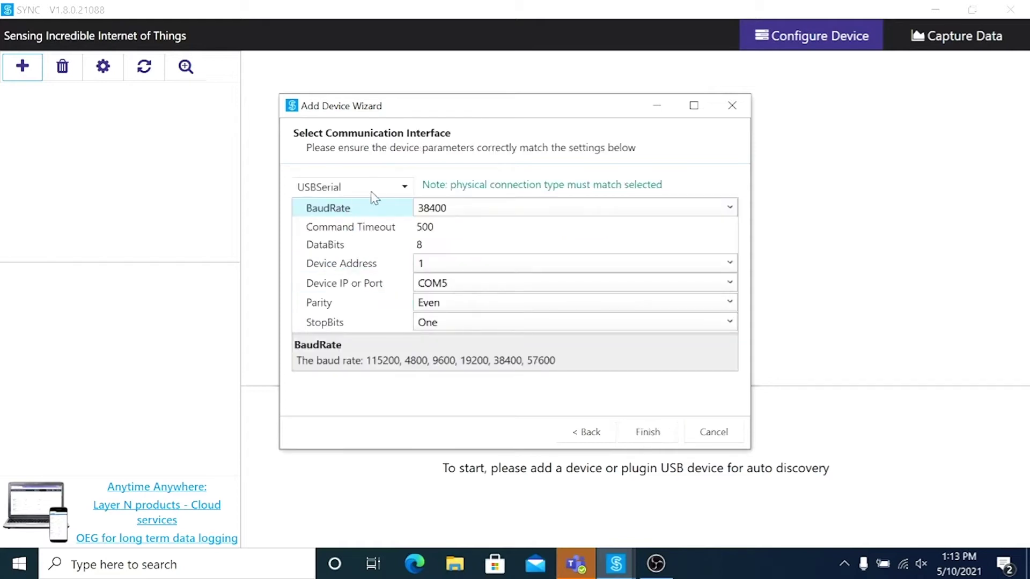
pyautogui.click(372, 191)
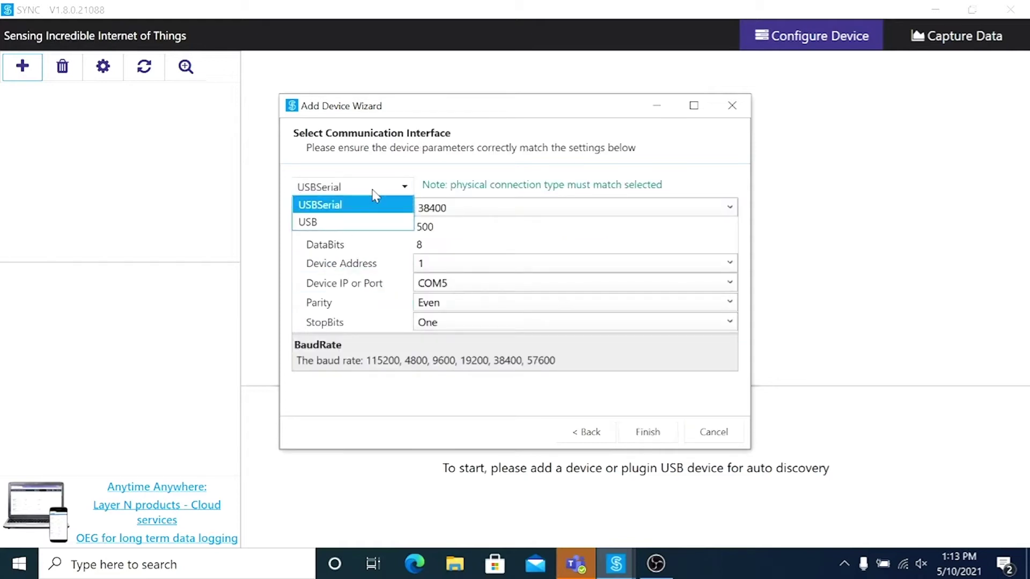
pyautogui.click(365, 224)
pyautogui.click(545, 247)
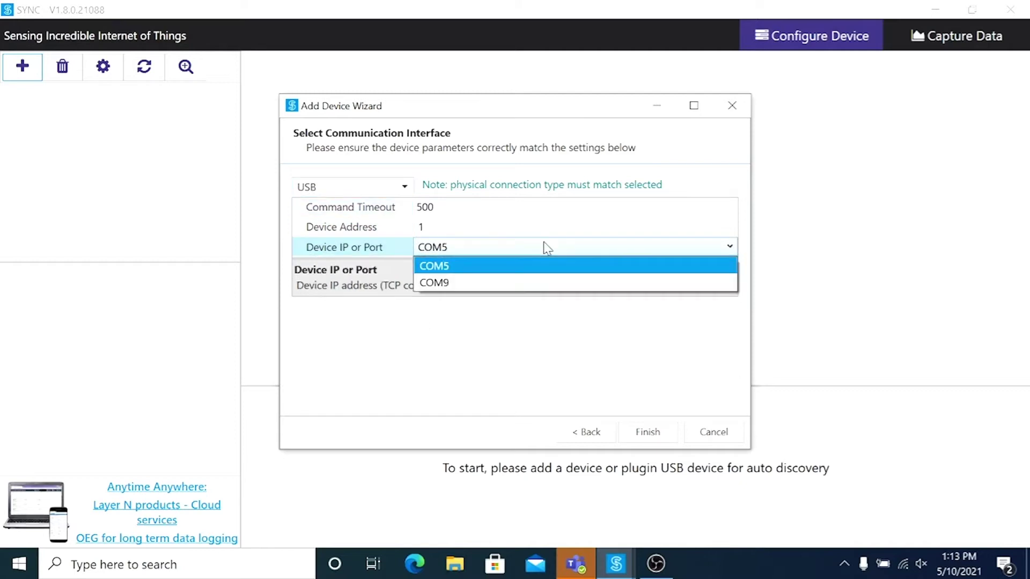
pyautogui.click(531, 292)
pyautogui.click(663, 436)
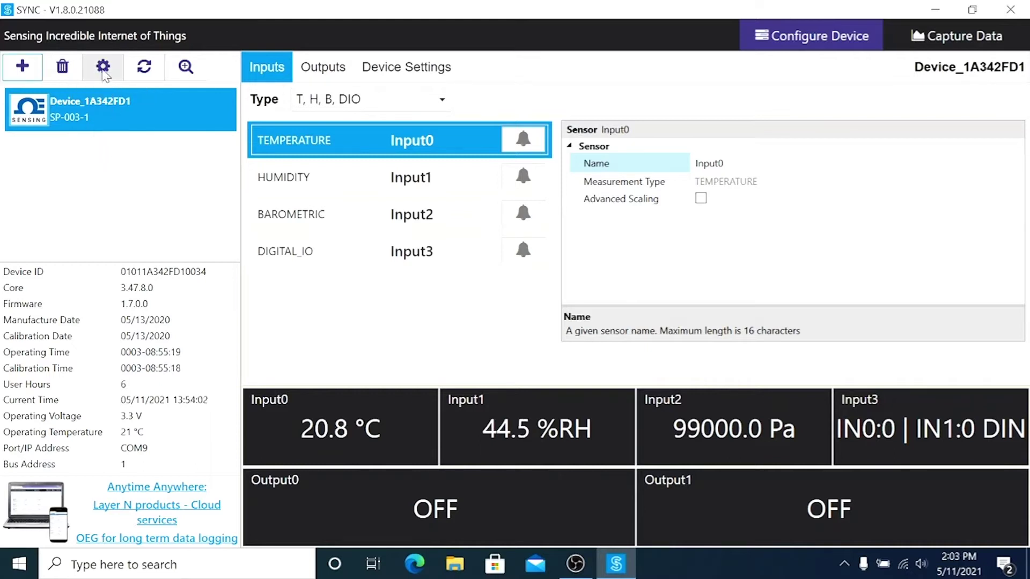
# Step: Review the system settings for behaviors, display units and COM ports, as well as the device auto scan settings
pyautogui.click(103, 69)
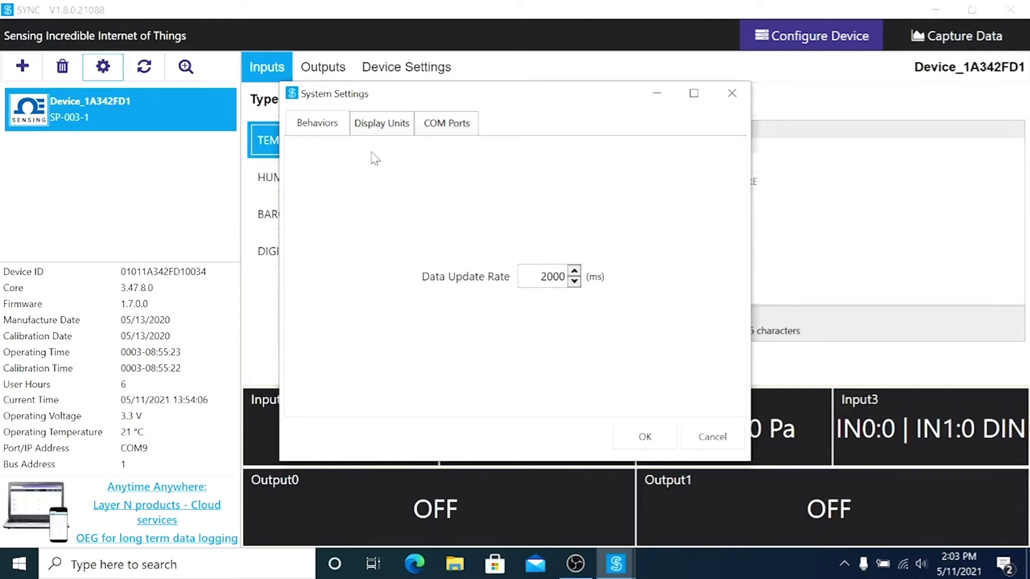
pyautogui.click(382, 124)
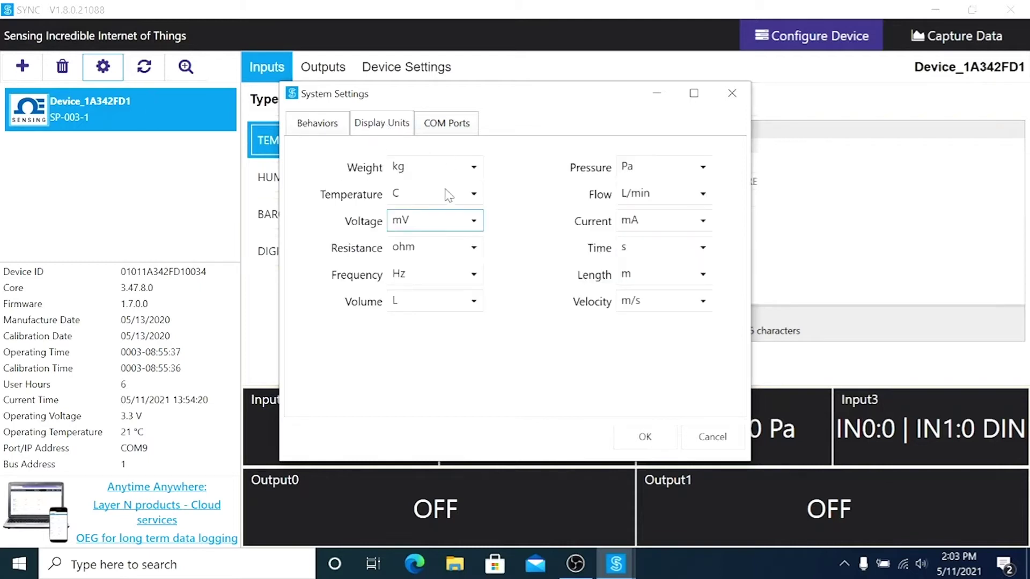
pyautogui.click(453, 126)
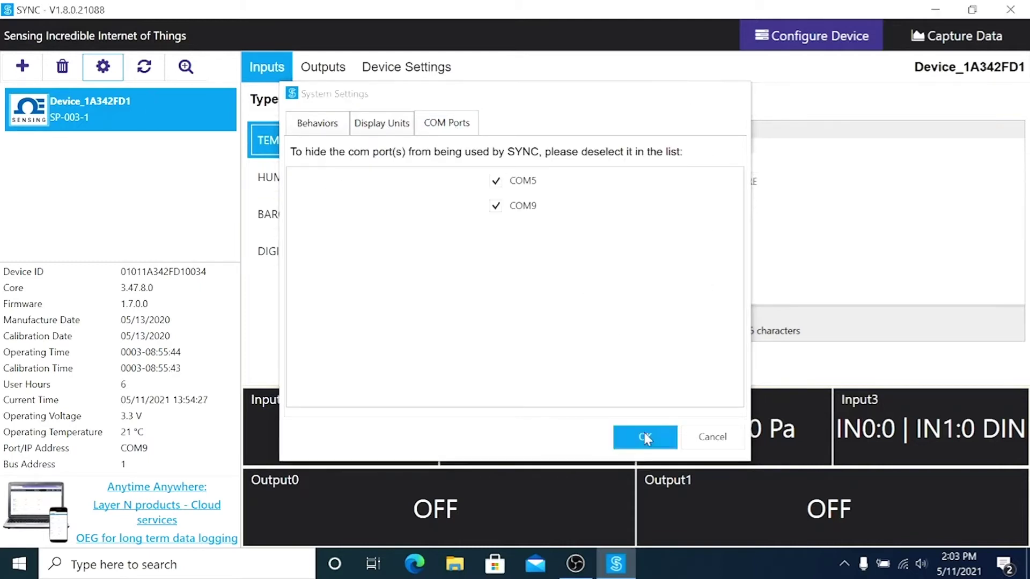
pyautogui.click(644, 437)
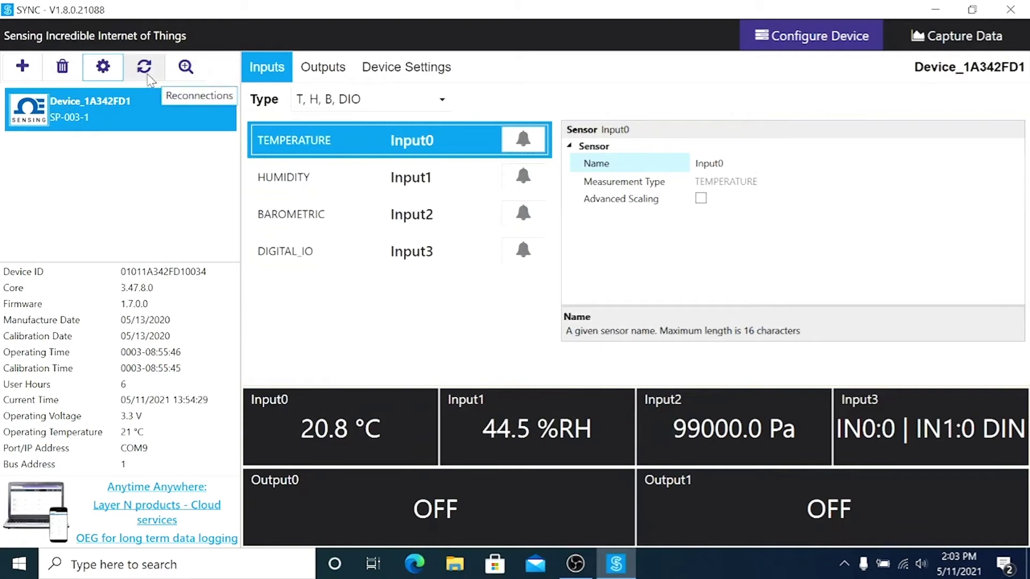
pyautogui.click(186, 68)
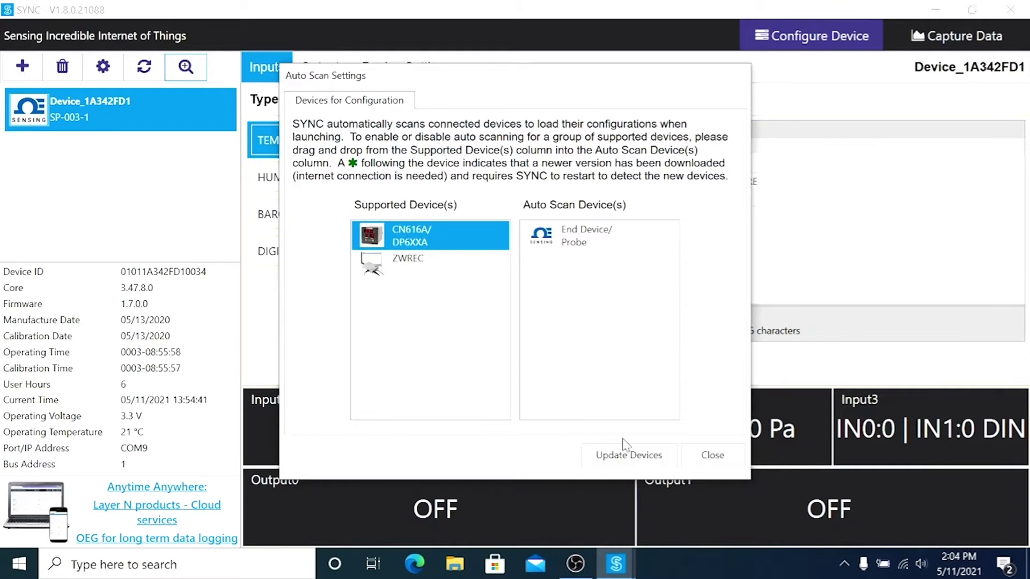
pyautogui.click(712, 455)
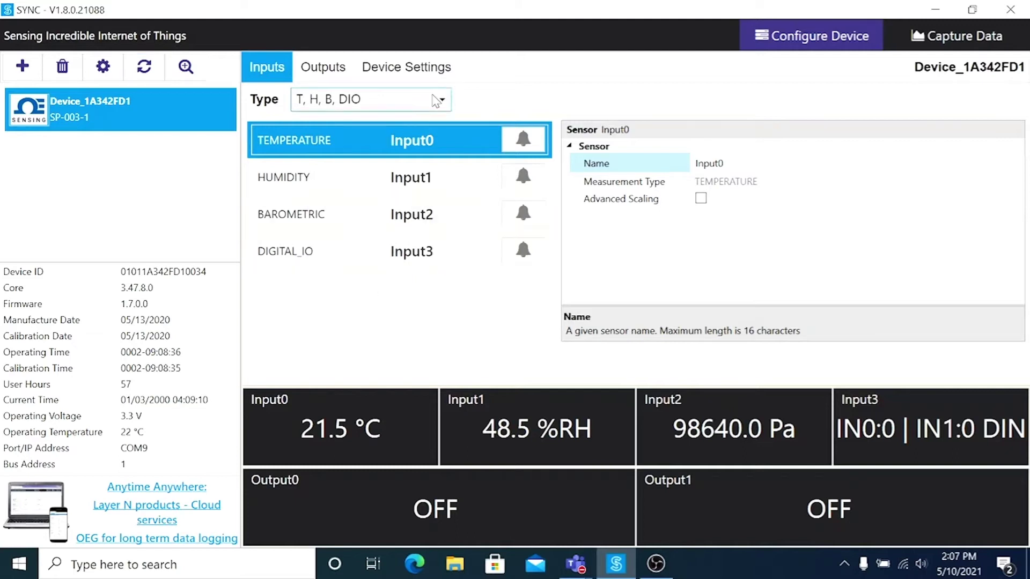
# Step: Examine the available input type combinations and the sensor settings of the humidity, barometric and digital I/O inputs
pyautogui.click(436, 100)
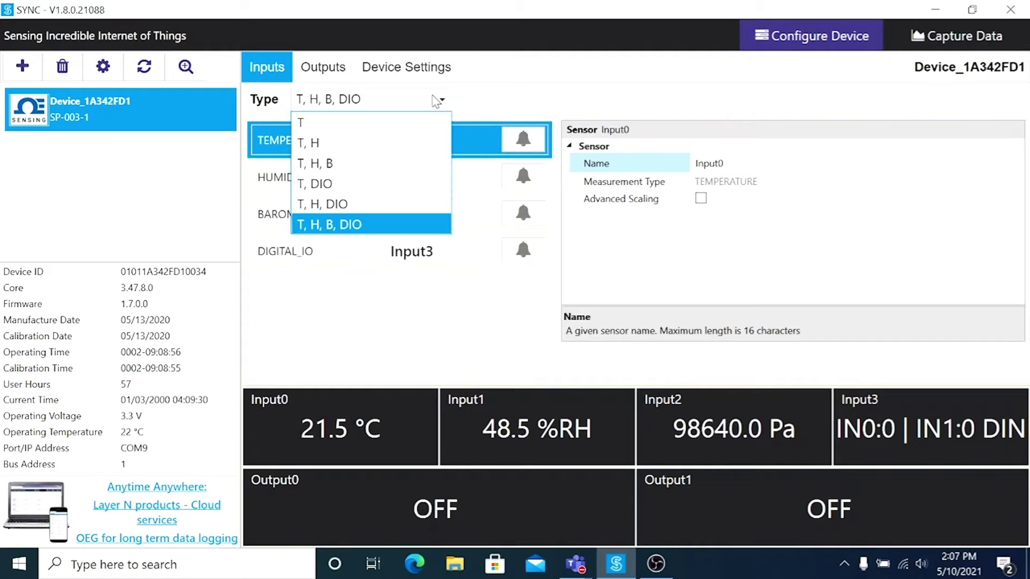
pyautogui.click(437, 101)
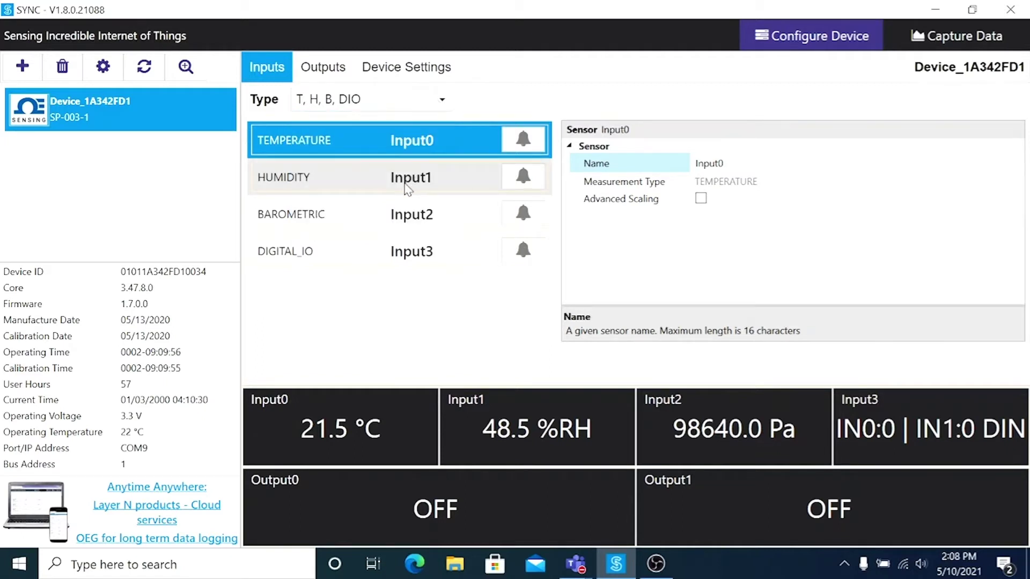
pyautogui.click(408, 189)
pyautogui.click(395, 225)
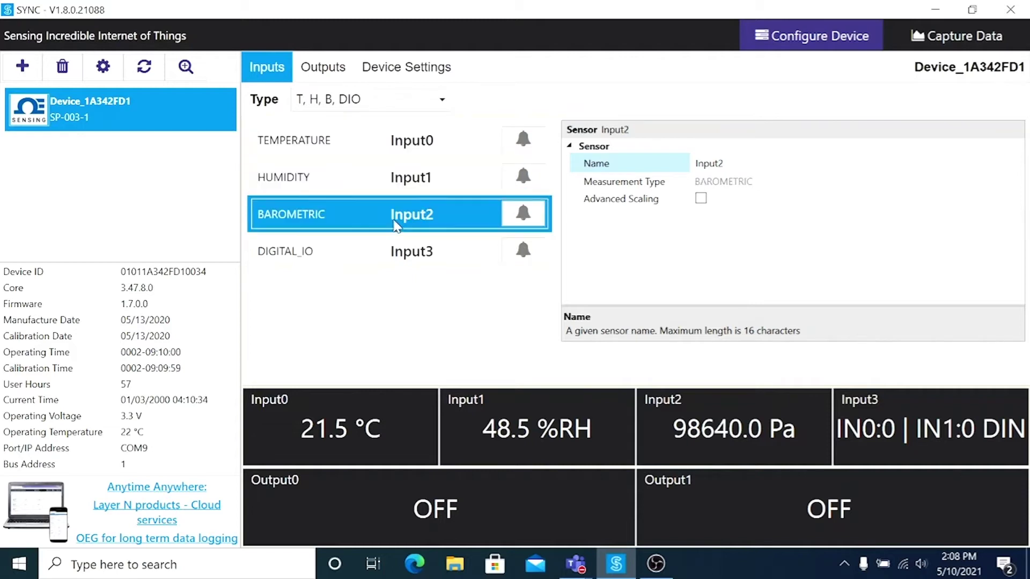
pyautogui.click(401, 253)
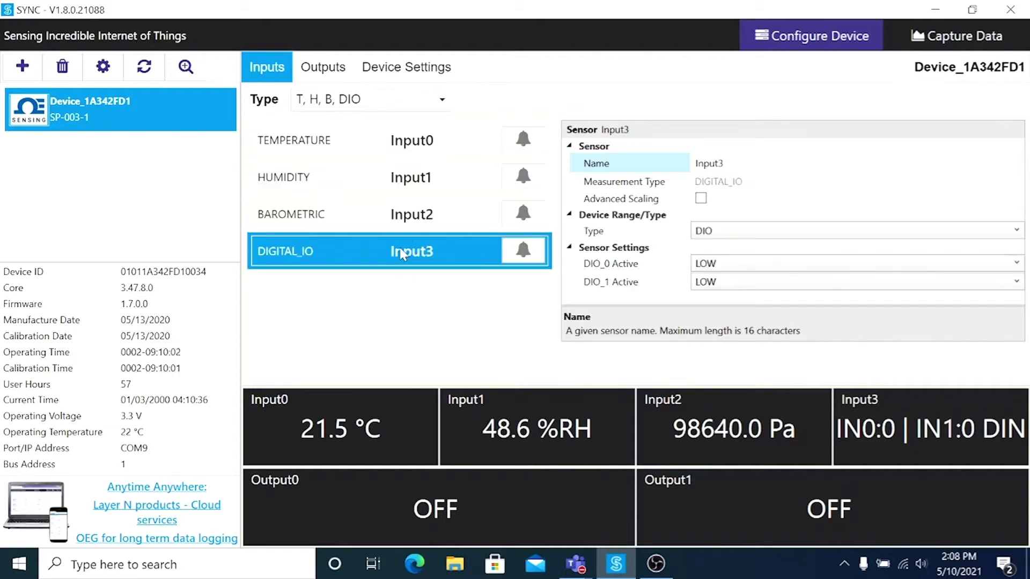
pyautogui.click(408, 221)
pyautogui.click(411, 187)
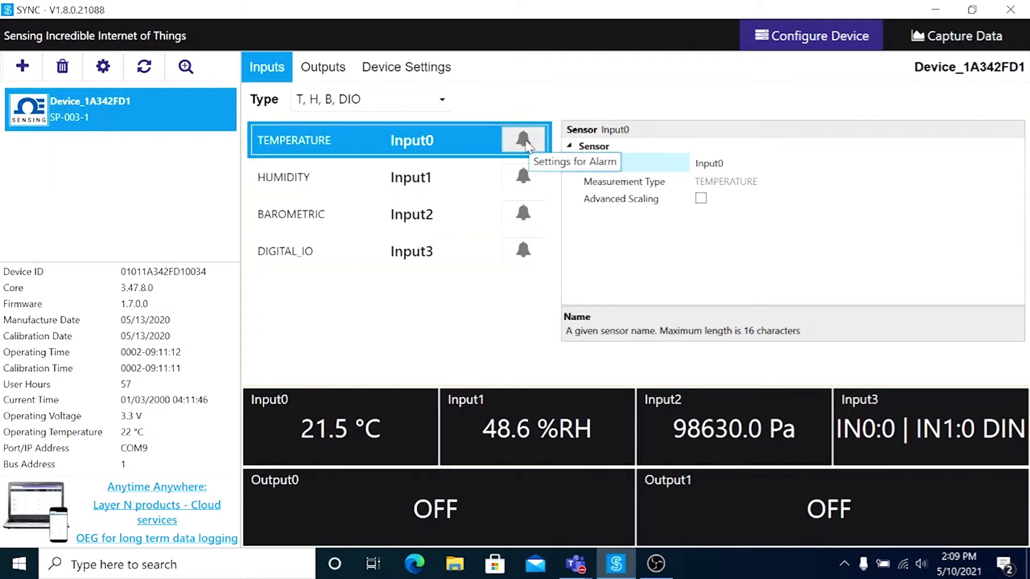
# Step: Define an alarm condition for the temperature sensor Input0 that triggers above a high threshold of 22 for 3 seconds
pyautogui.click(523, 140)
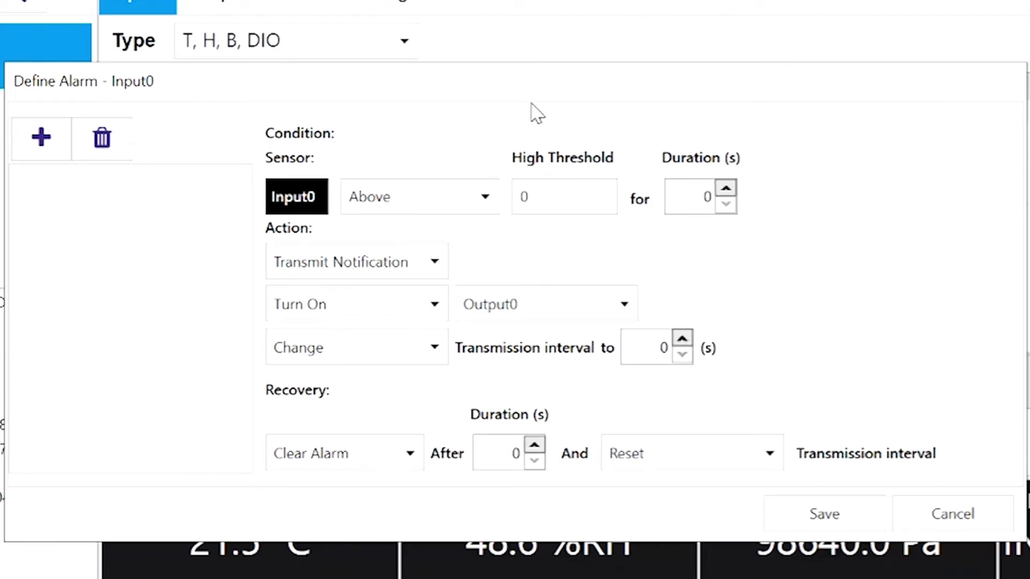
pyautogui.click(484, 198)
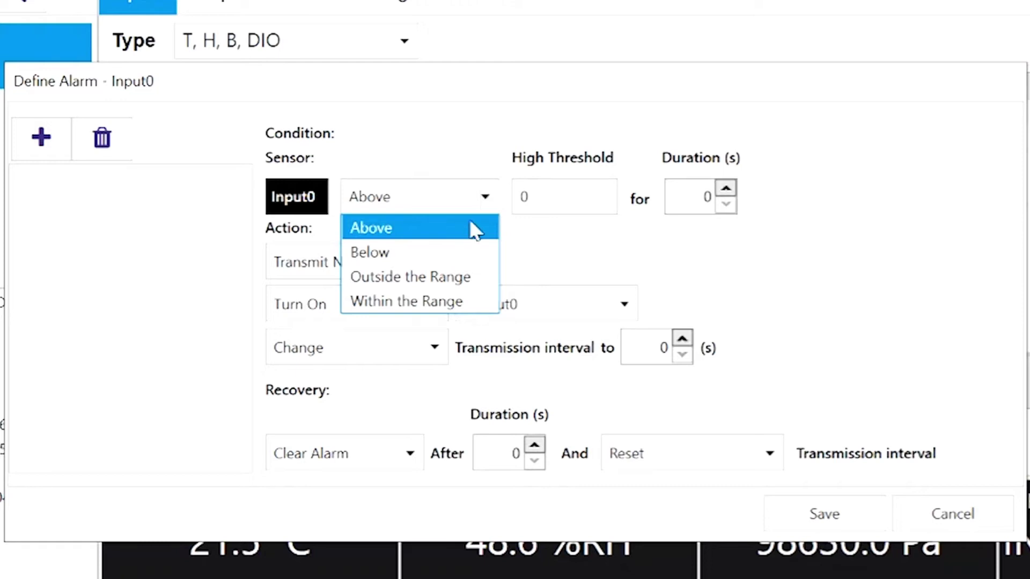
pyautogui.click(479, 205)
pyautogui.press('Tab')
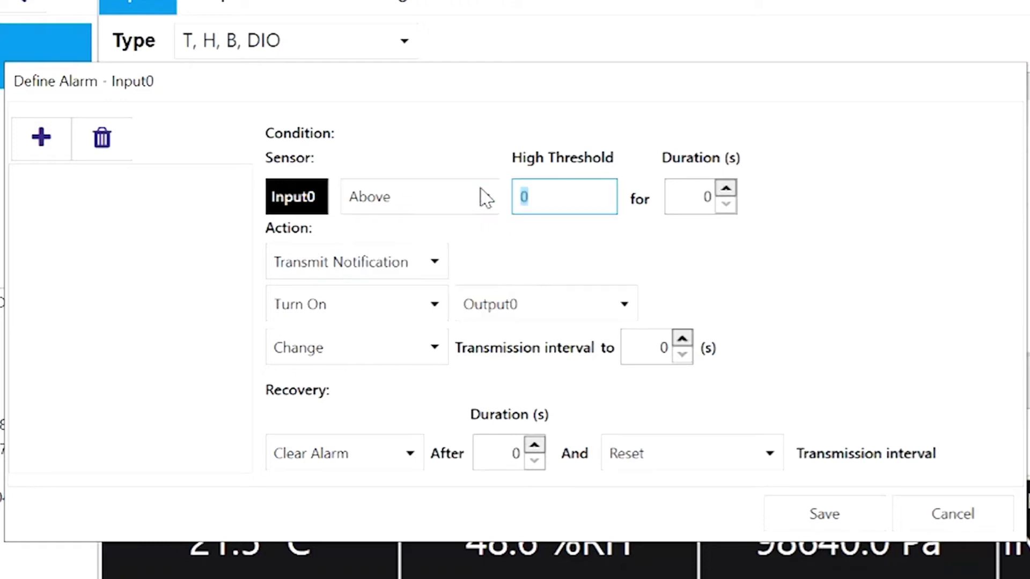
pyautogui.write('22')
pyautogui.click(726, 188)
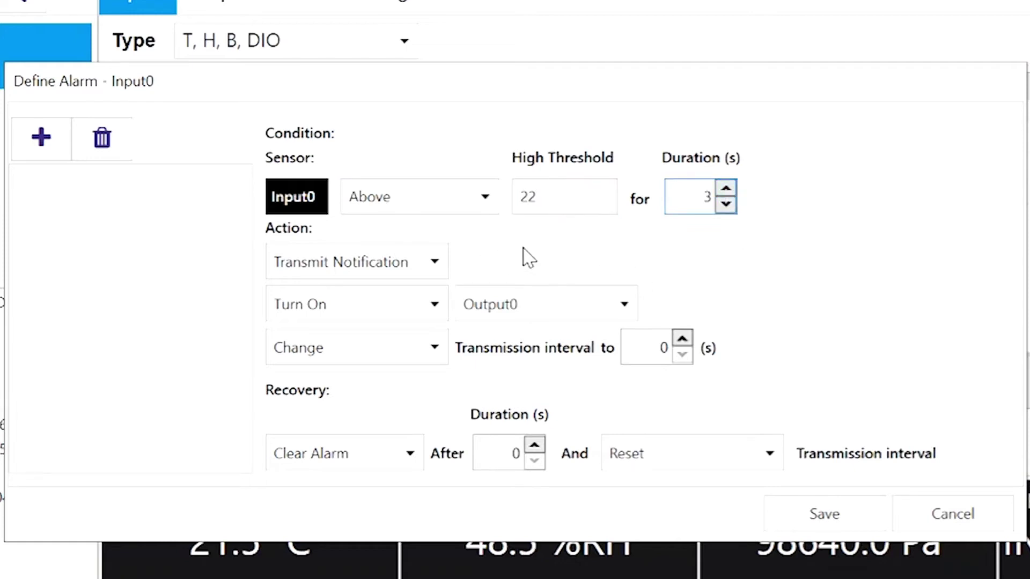
# Step: Set the Input0 alarm's actions to Transmit Notification and Turn On Output0
pyautogui.click(436, 265)
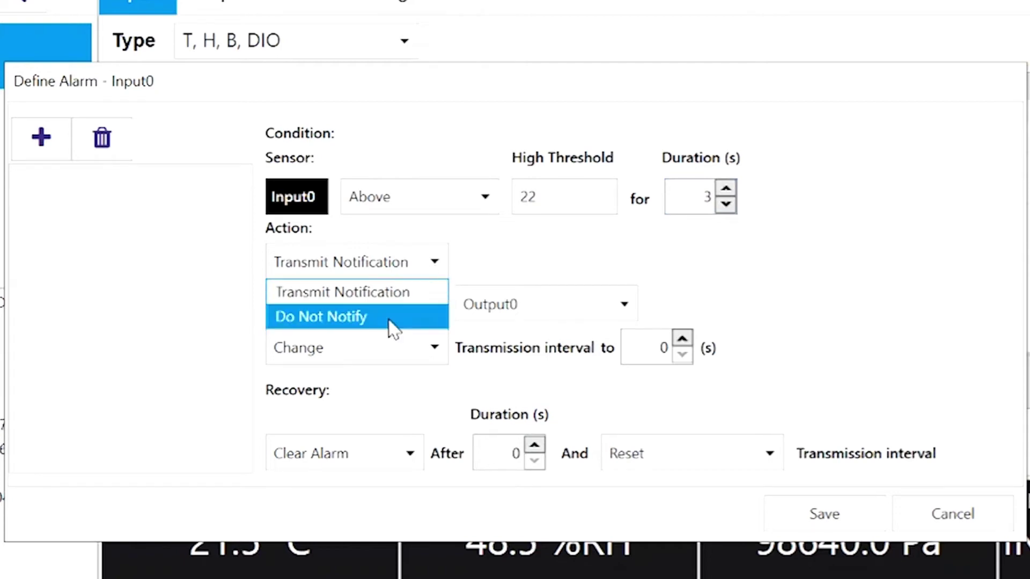
pyautogui.click(390, 321)
pyautogui.click(426, 270)
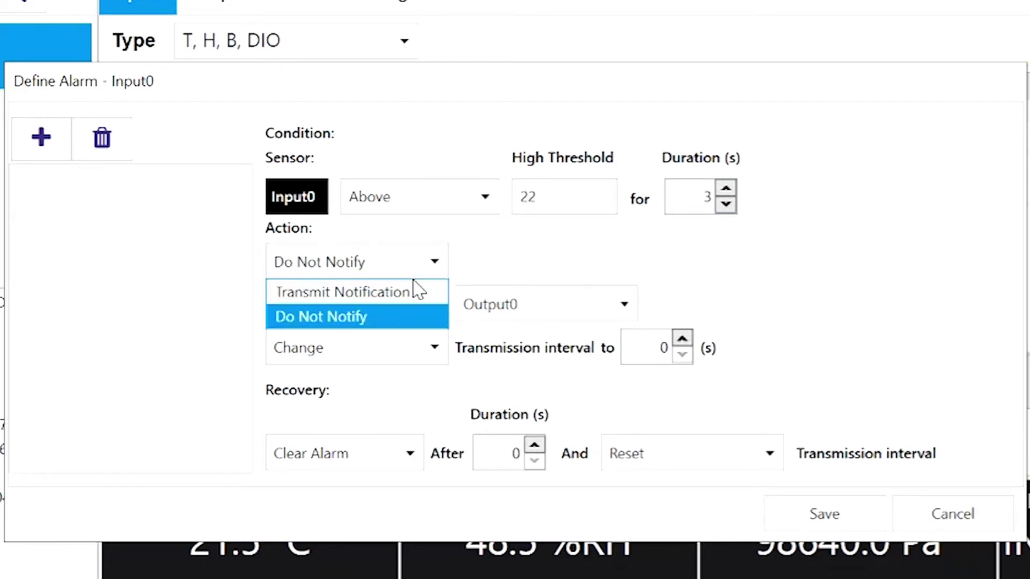
pyautogui.click(416, 292)
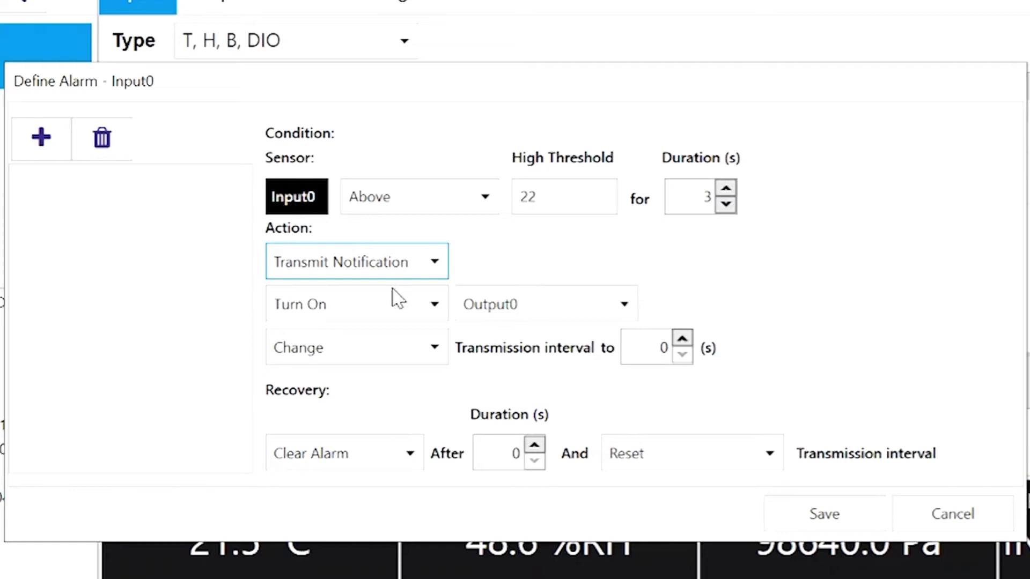
pyautogui.click(430, 304)
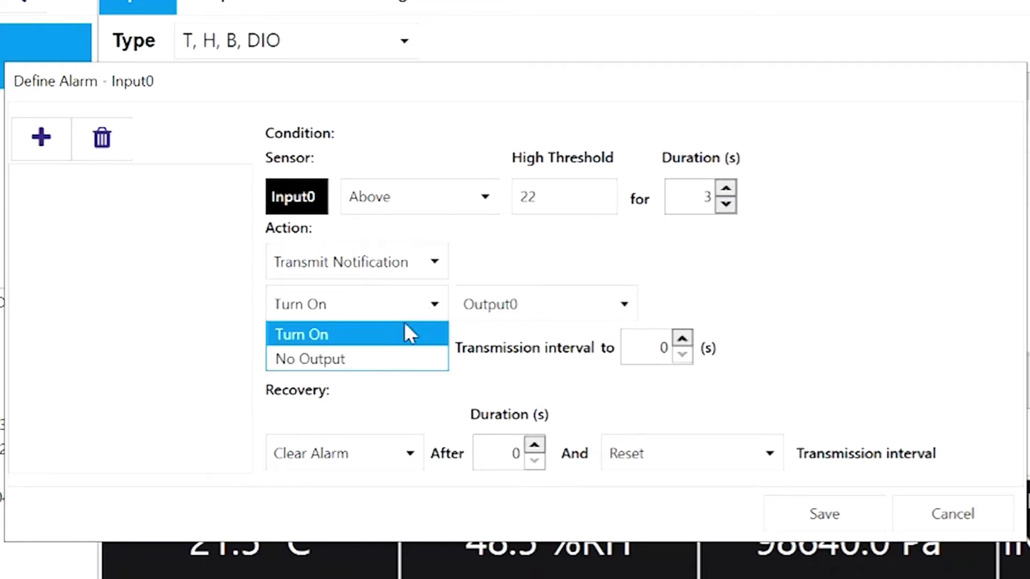
pyautogui.click(406, 332)
pyautogui.click(618, 305)
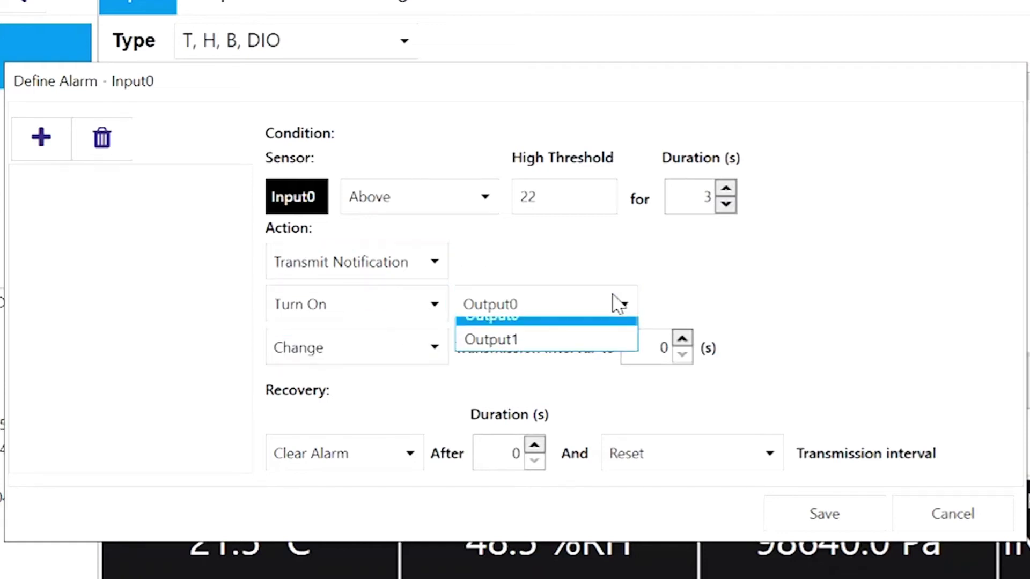
pyautogui.click(537, 338)
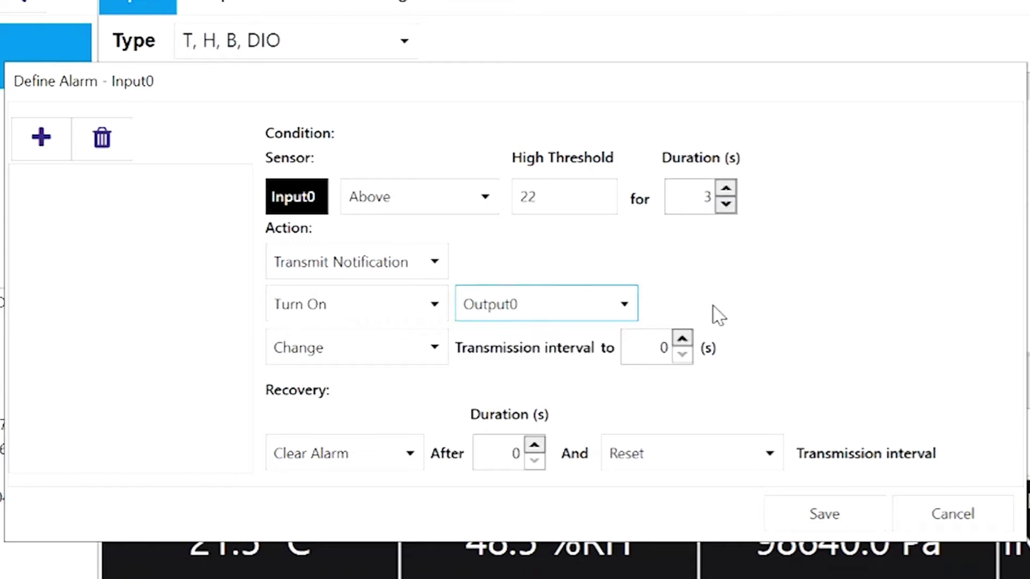
# Step: Set the Input0 alarm's transmission interval action to Do Not Change
pyautogui.click(436, 354)
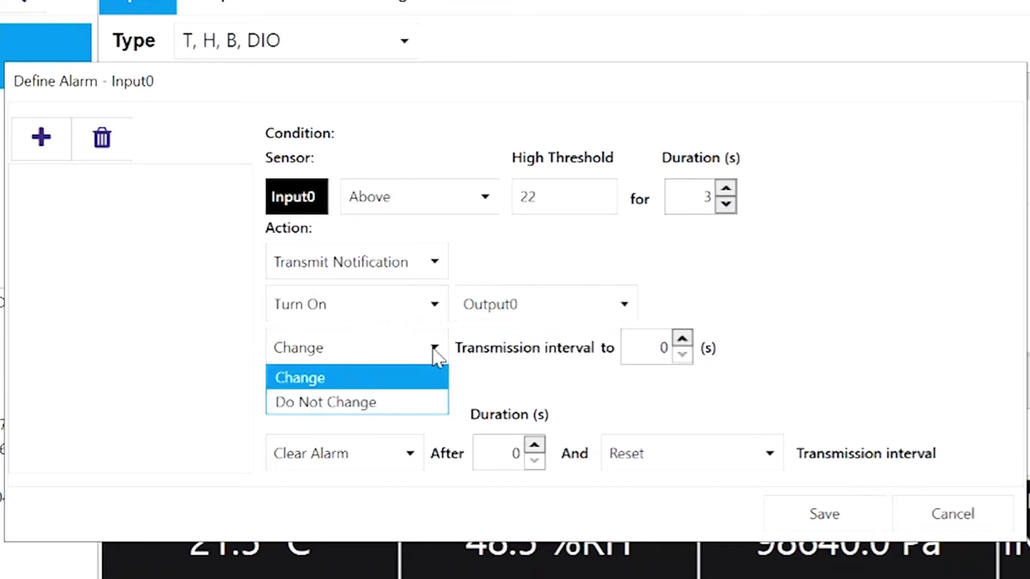
pyautogui.click(433, 348)
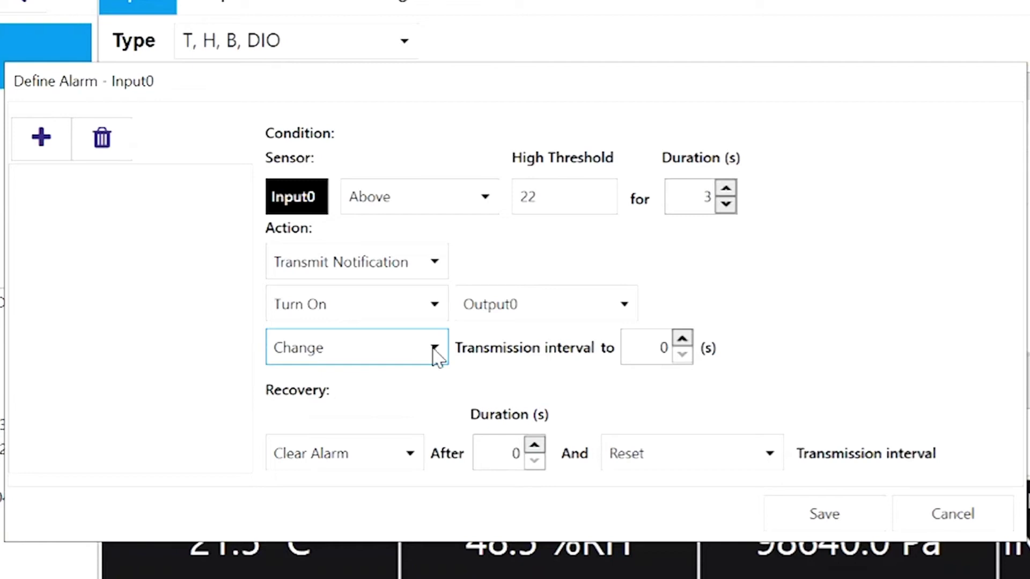
pyautogui.click(436, 349)
pyautogui.click(435, 402)
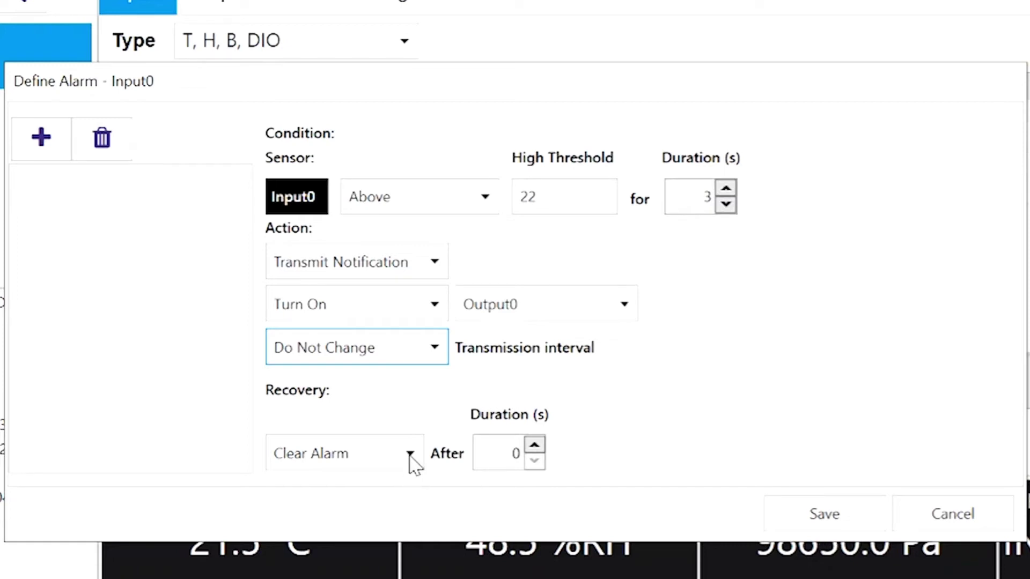
# Step: Set the Input0 alarm's recovery to Clear Alarm after 2 seconds and save the alarm
pyautogui.click(411, 456)
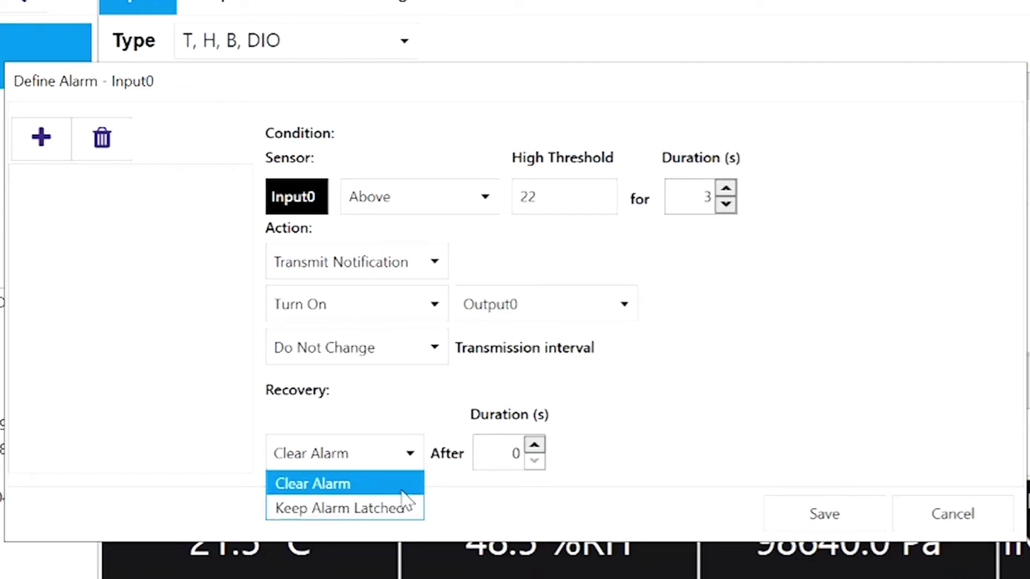
pyautogui.click(398, 491)
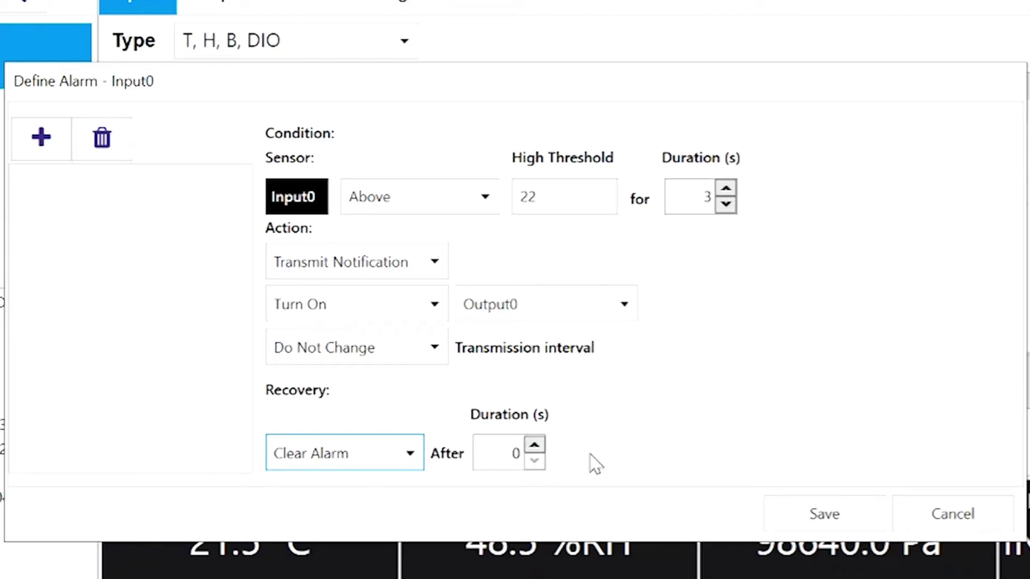
pyautogui.click(535, 446)
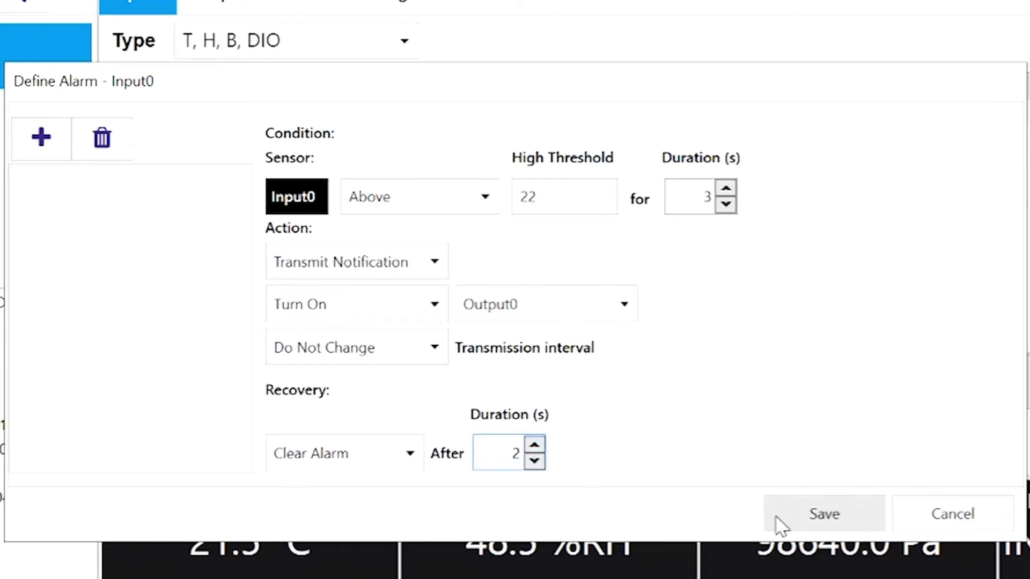
pyautogui.click(826, 515)
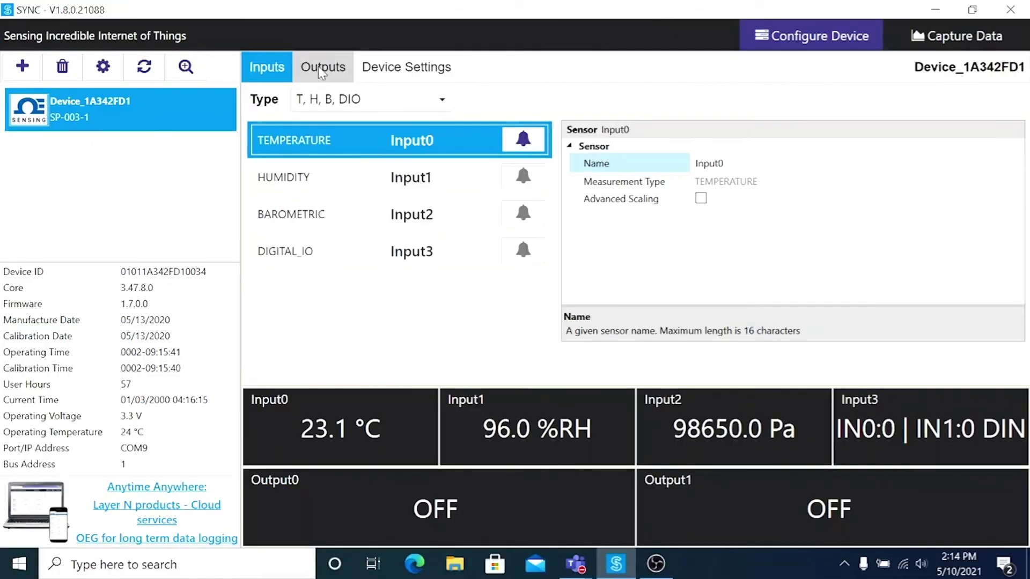
# Step: Review the output settings of Output0, including its name and the available output types
pyautogui.click(317, 66)
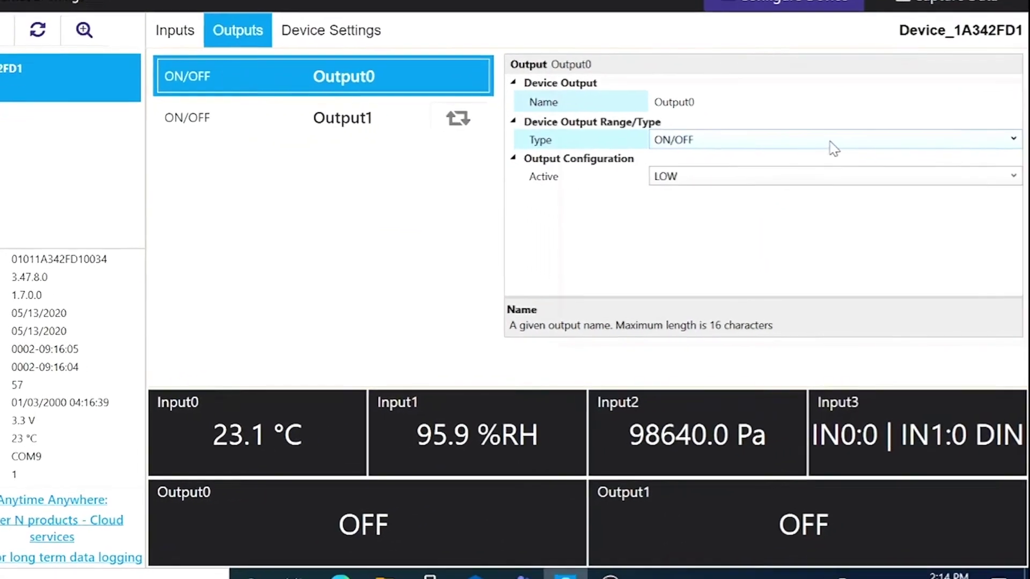
pyautogui.click(853, 166)
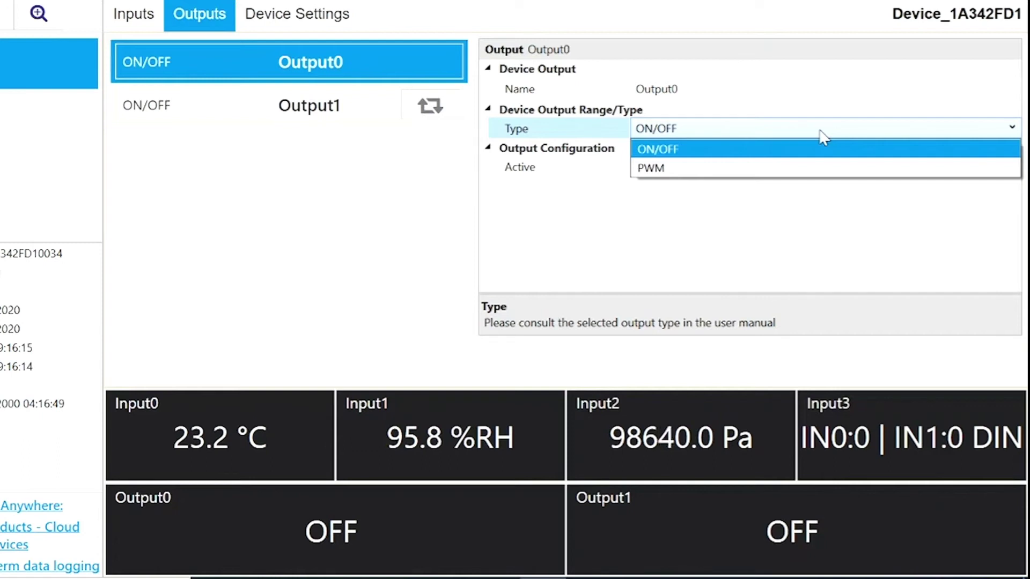
pyautogui.click(808, 150)
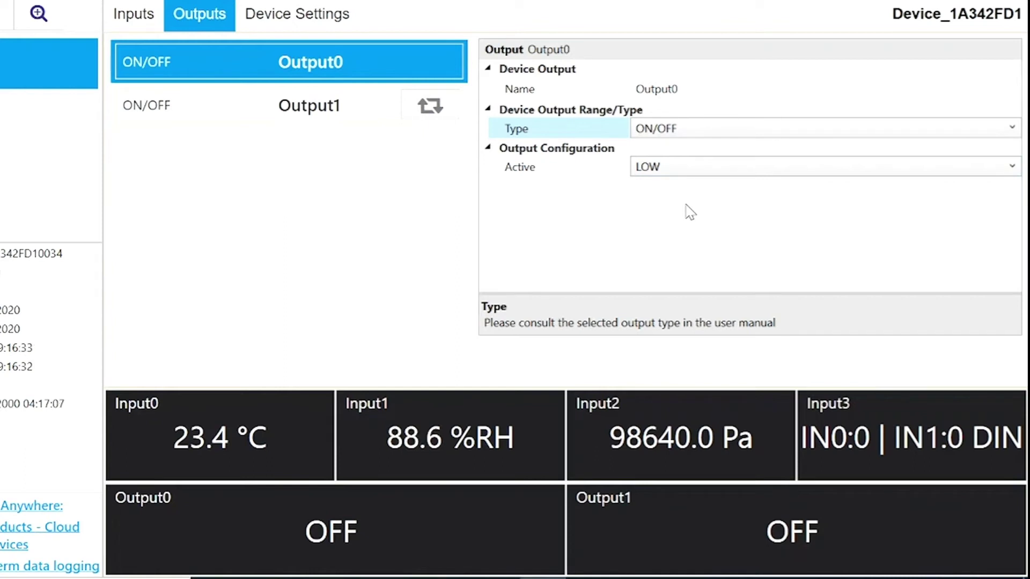
pyautogui.click(707, 89)
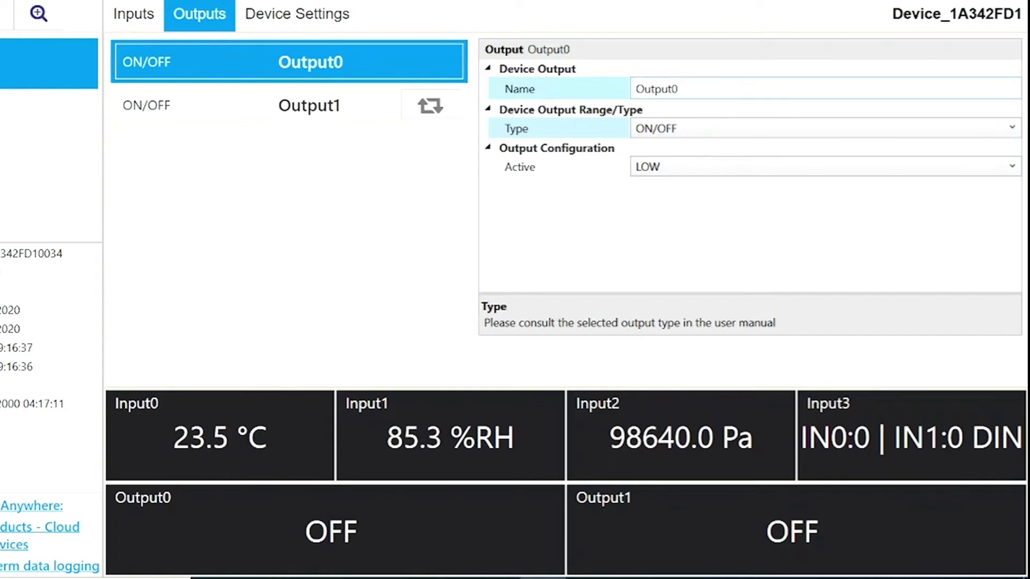
pyautogui.click(131, 167)
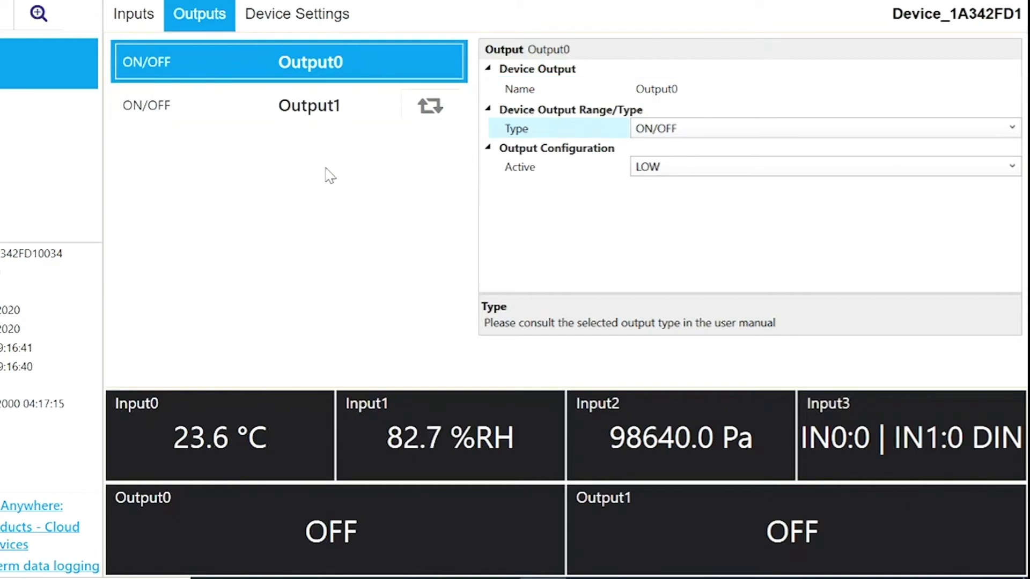
# Step: Define and save an ON/OFF control for Output1 driven by Input1 with a setpoint of 75
pyautogui.click(434, 108)
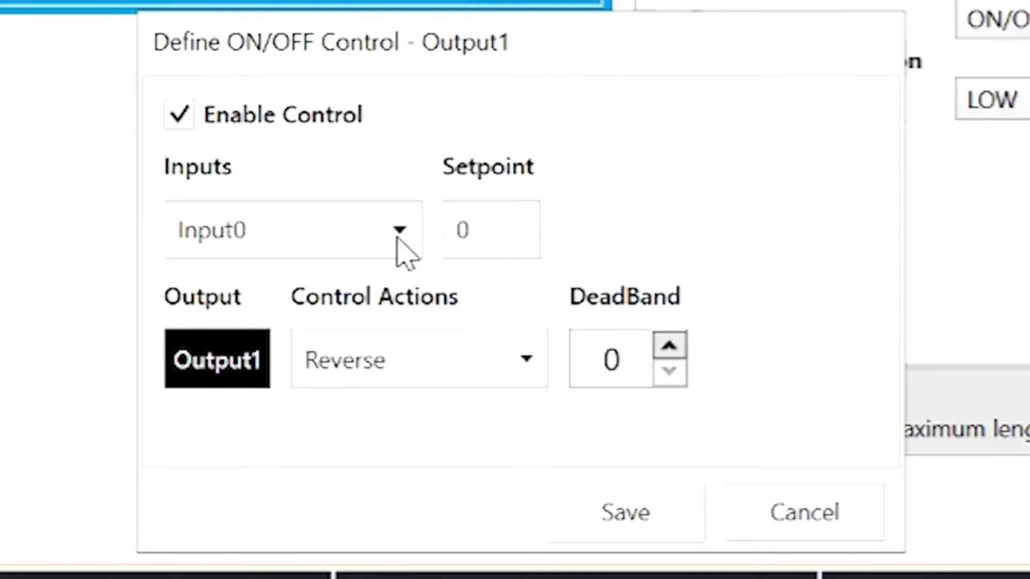
pyautogui.click(384, 224)
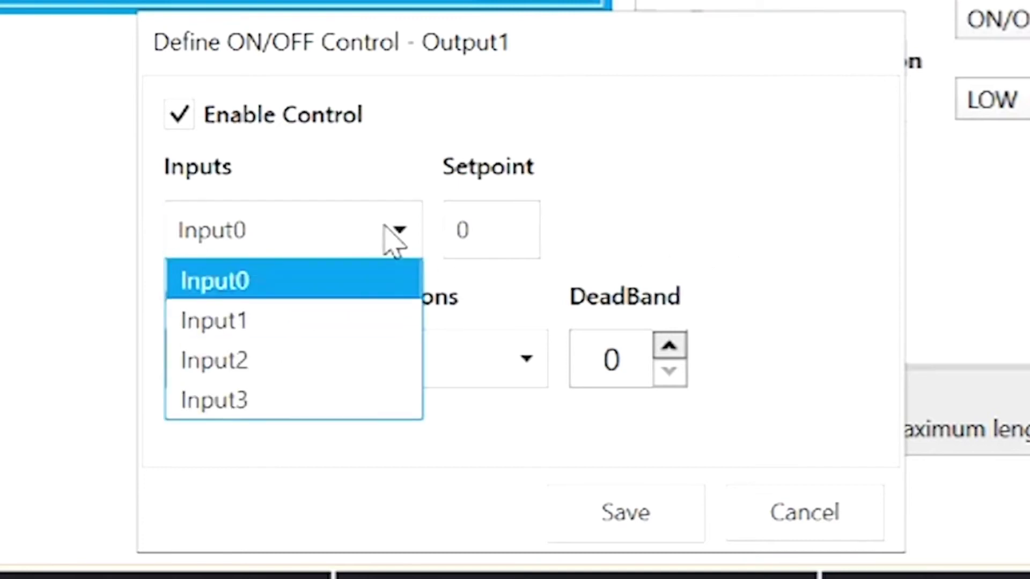
pyautogui.click(303, 344)
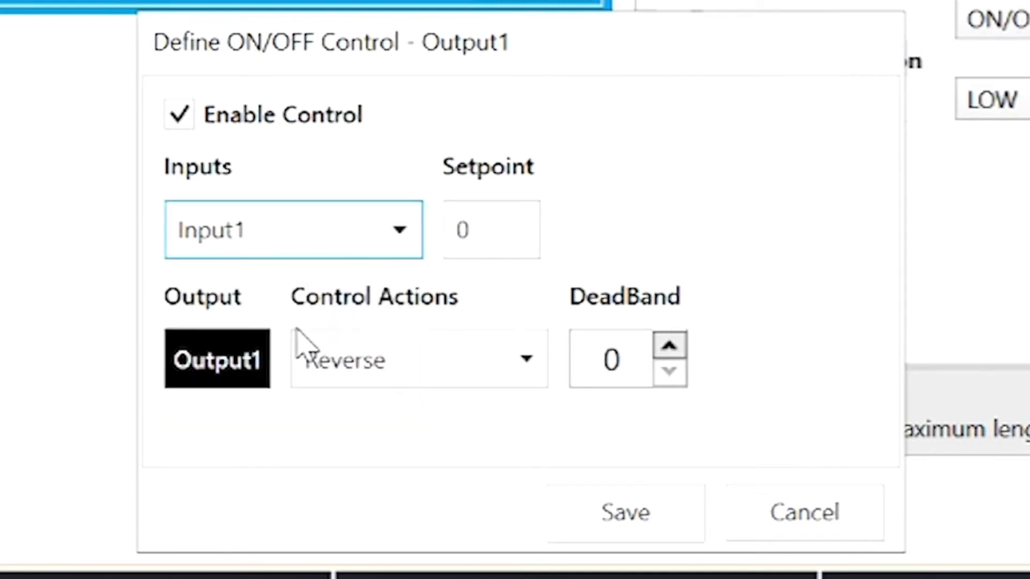
pyautogui.press('Tab')
pyautogui.write('75')
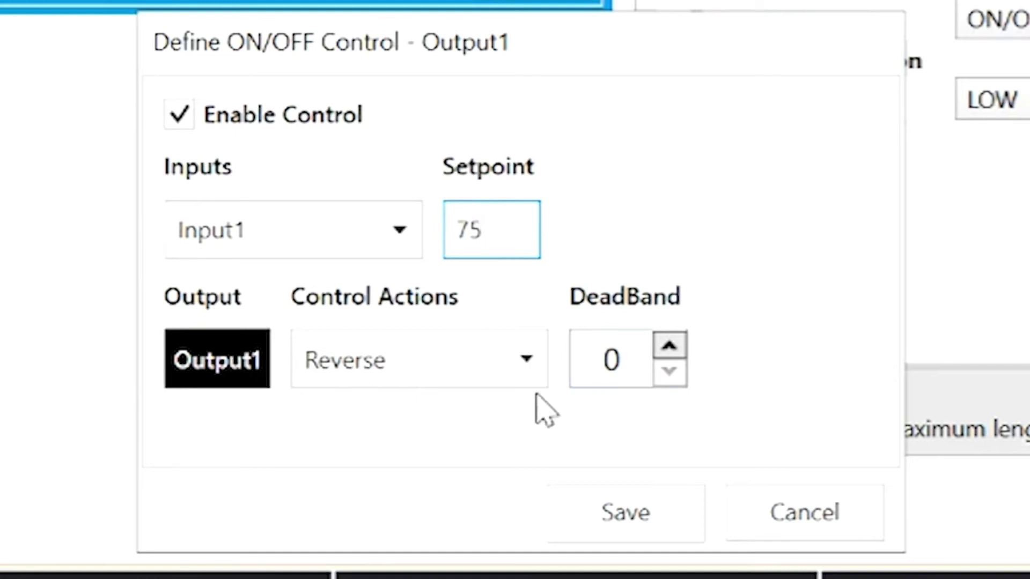
pyautogui.click(646, 512)
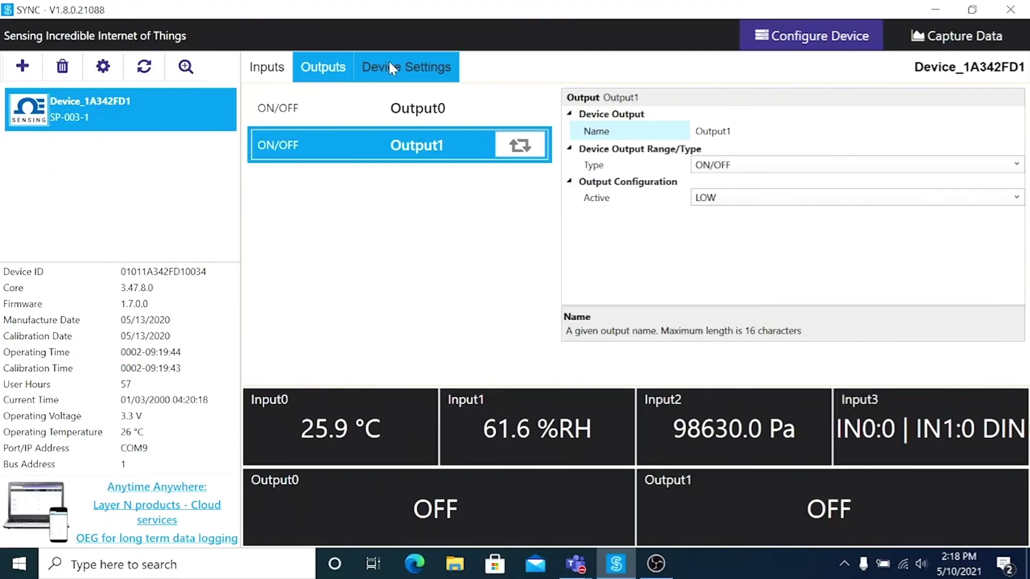
# Step: Update the device's current time in its settings and rename the device to Control Room
pyautogui.click(392, 68)
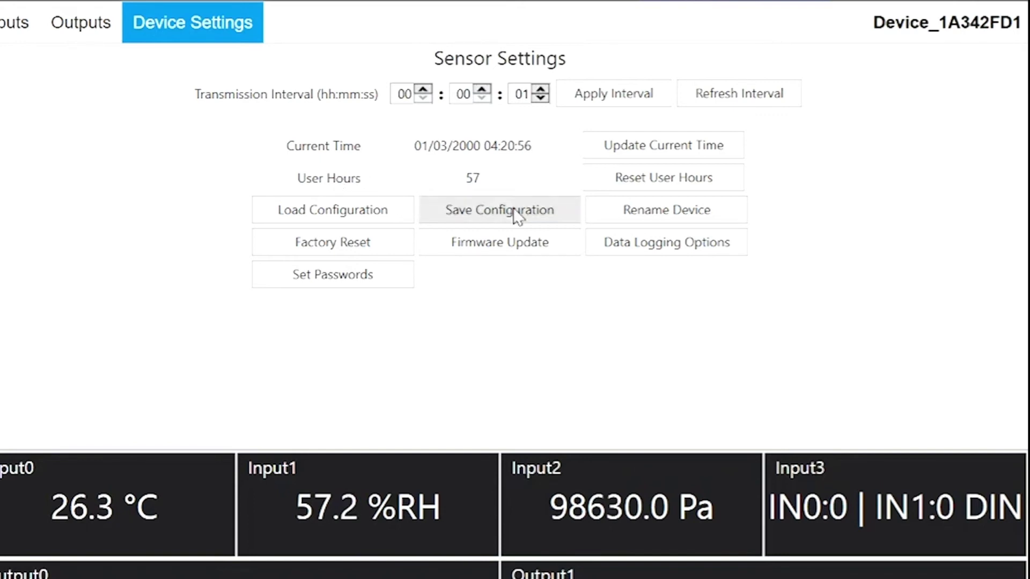
pyautogui.click(693, 147)
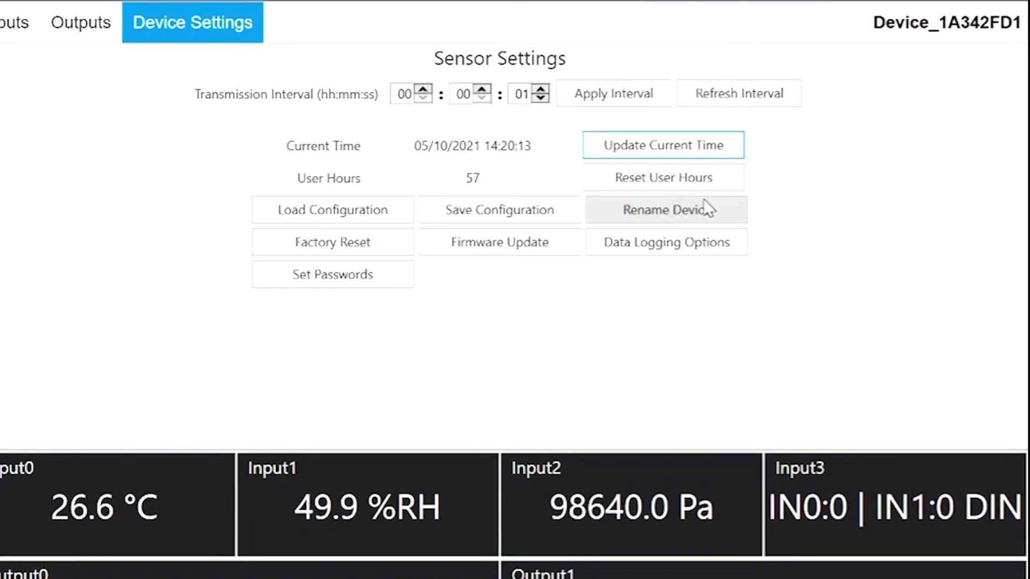
pyautogui.click(697, 207)
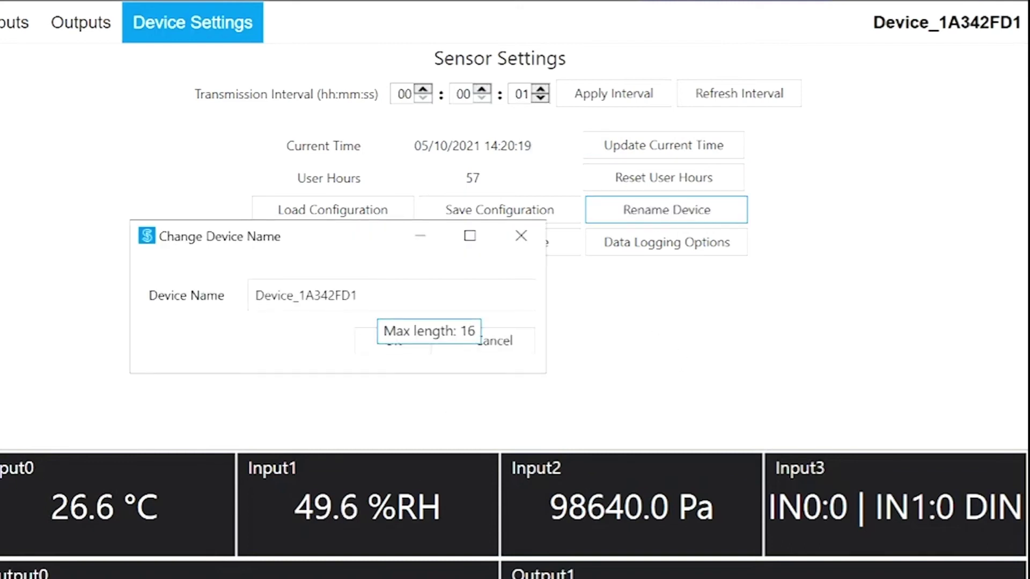
pyautogui.click(378, 303)
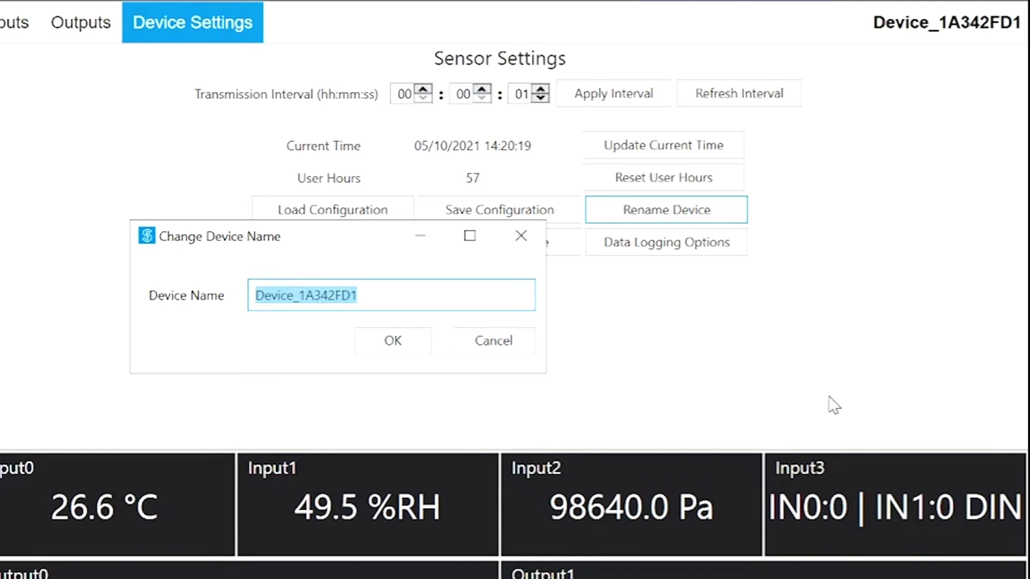
pyautogui.write('Control Room')
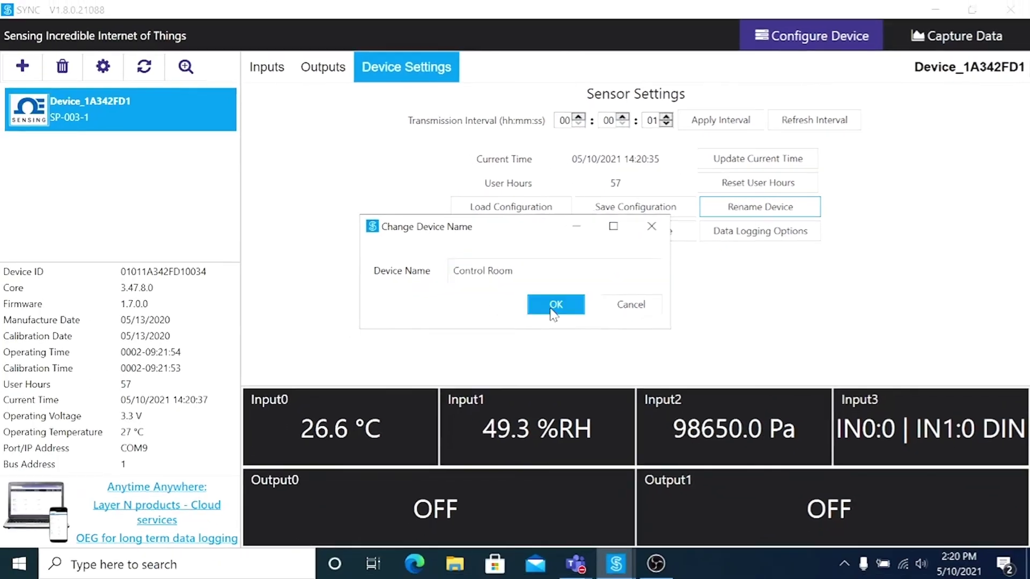
pyautogui.click(552, 310)
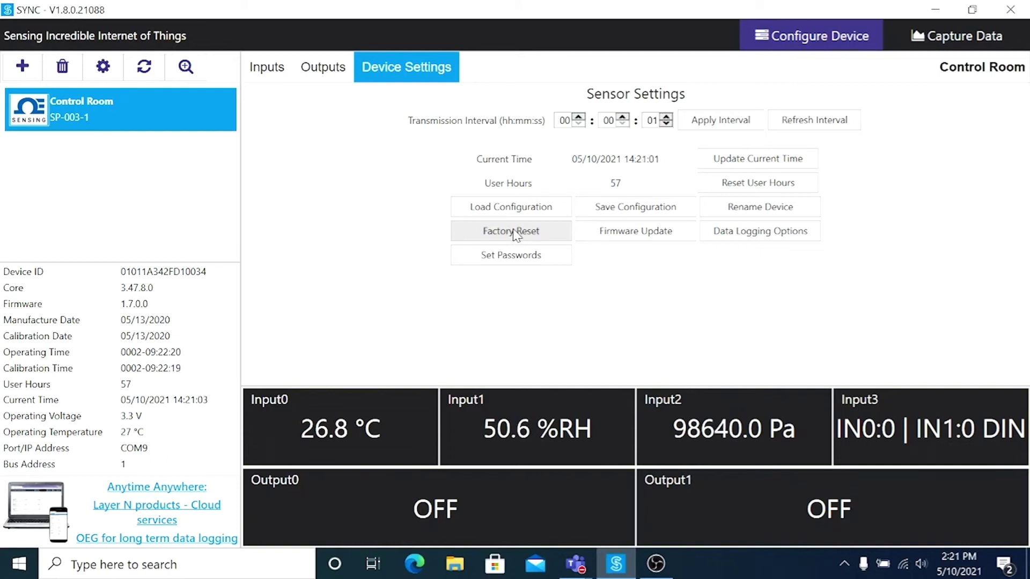
# Step: Factory reset the device and save its configuration in Documents as the JSON file Smart Sensor Device_1A342FD1_SP_003_HARDWARE
pyautogui.click(514, 233)
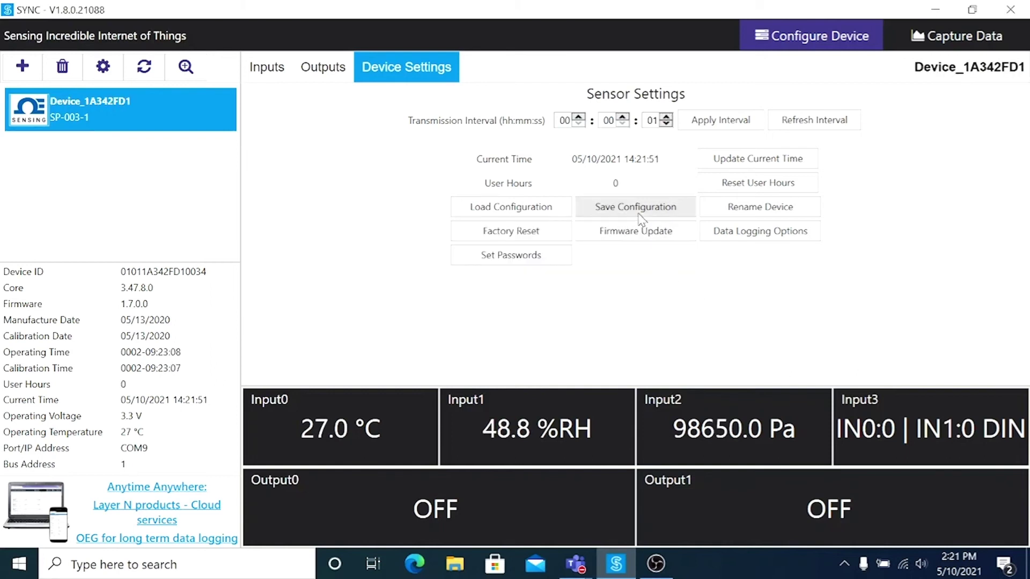
pyautogui.click(640, 212)
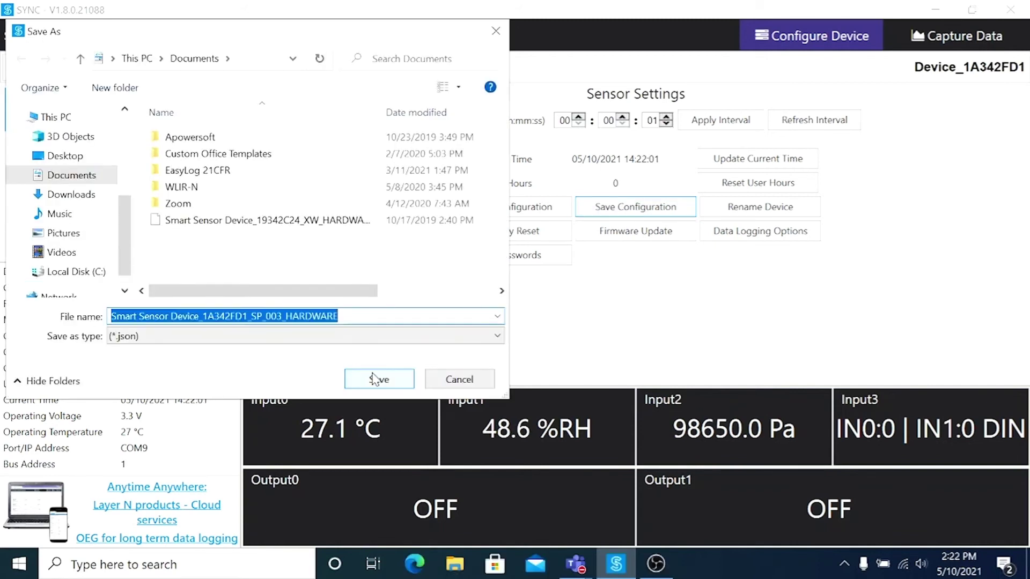
pyautogui.click(375, 378)
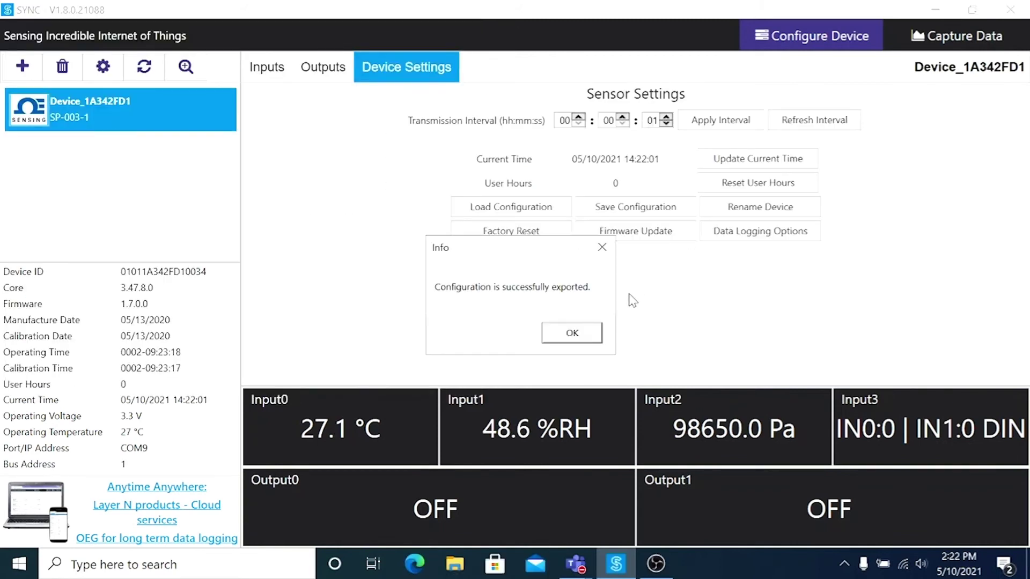
pyautogui.click(571, 333)
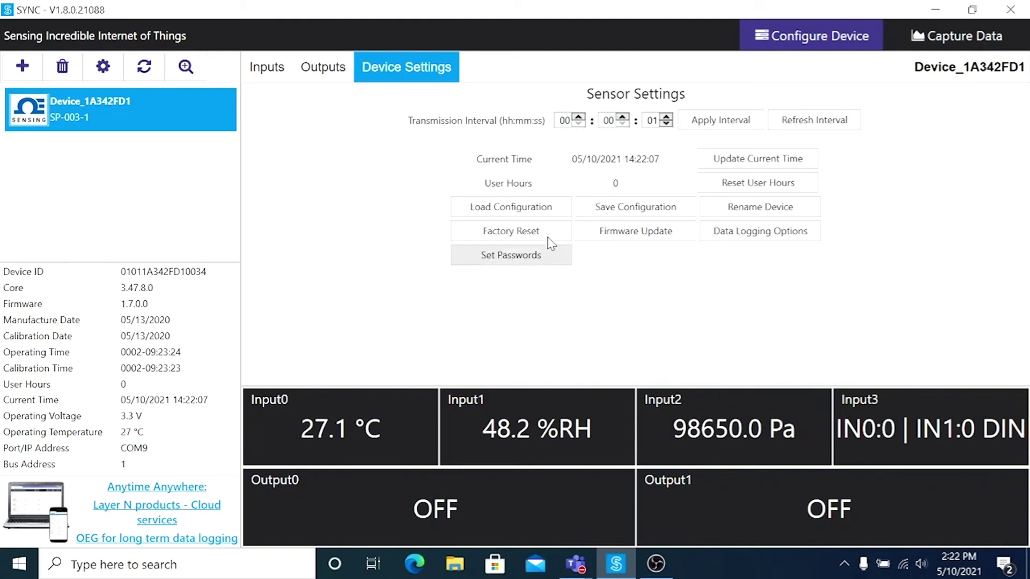
# Step: Load the saved Smart Sensor Device_1A342FD1_SP_003 configuration file from Documents, replacing the current configuration
pyautogui.click(534, 213)
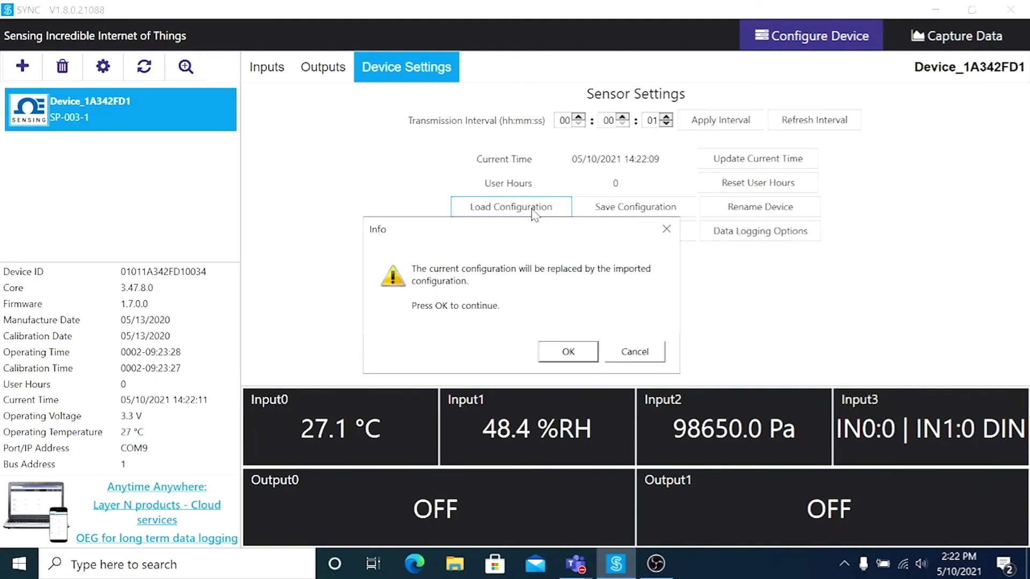
pyautogui.click(562, 353)
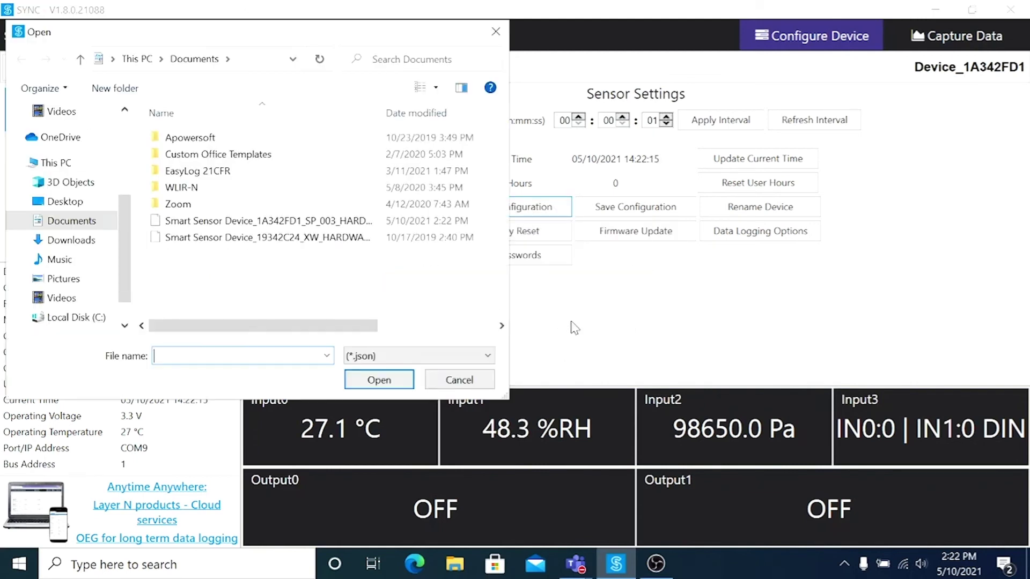
pyautogui.click(313, 221)
pyautogui.click(378, 380)
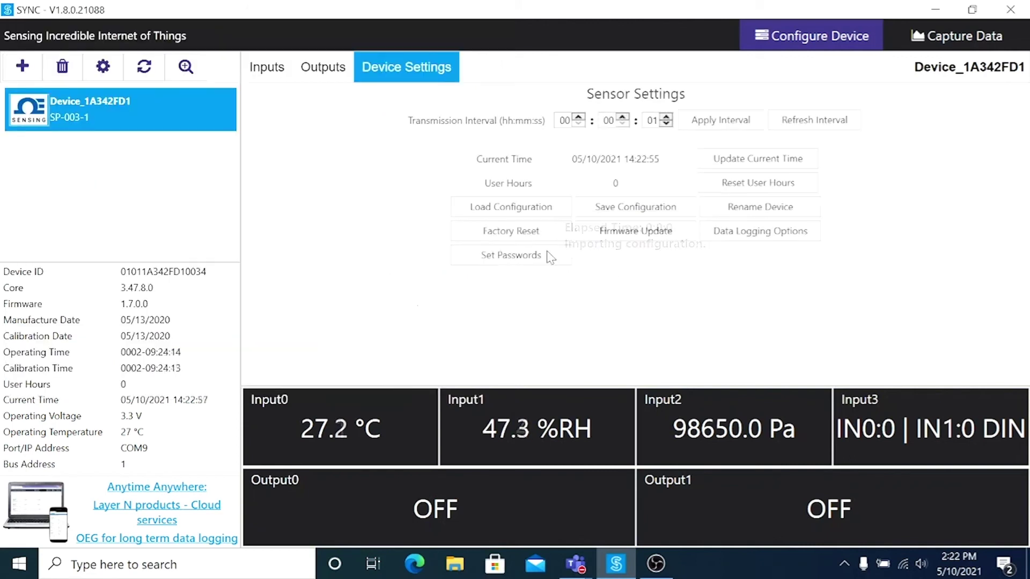
# Step: Review the device security settings for the configuration password and close them without setting one
pyautogui.click(494, 260)
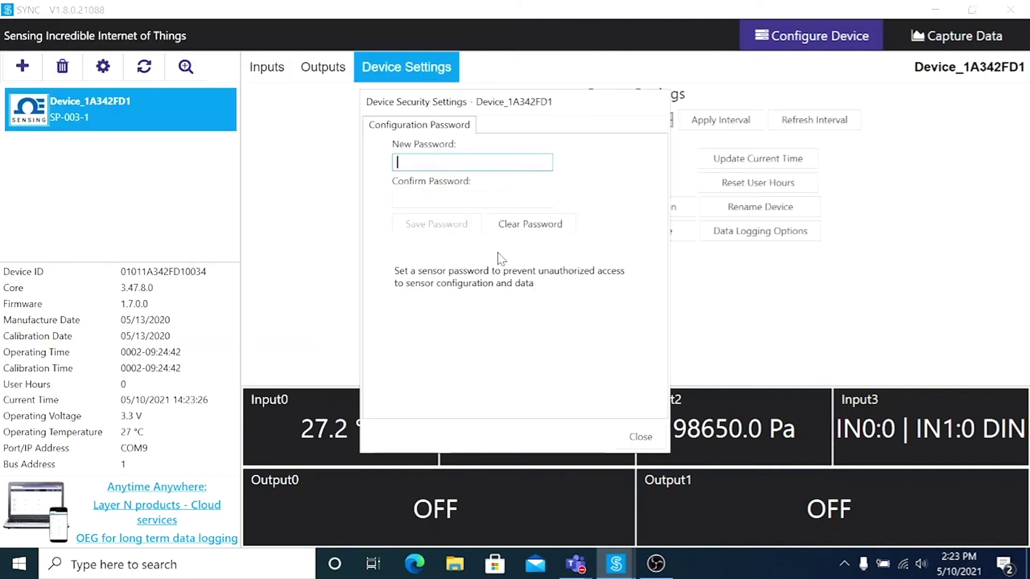
pyautogui.click(639, 441)
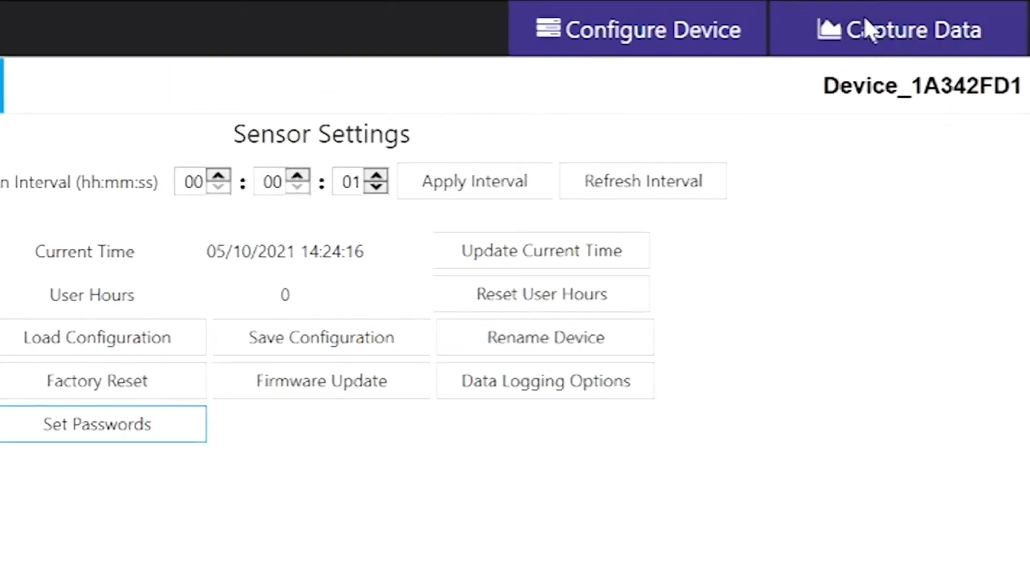
# Step: Switch to data capture and examine the live temperature and humidity charts of Input0 and Input1
pyautogui.click(866, 20)
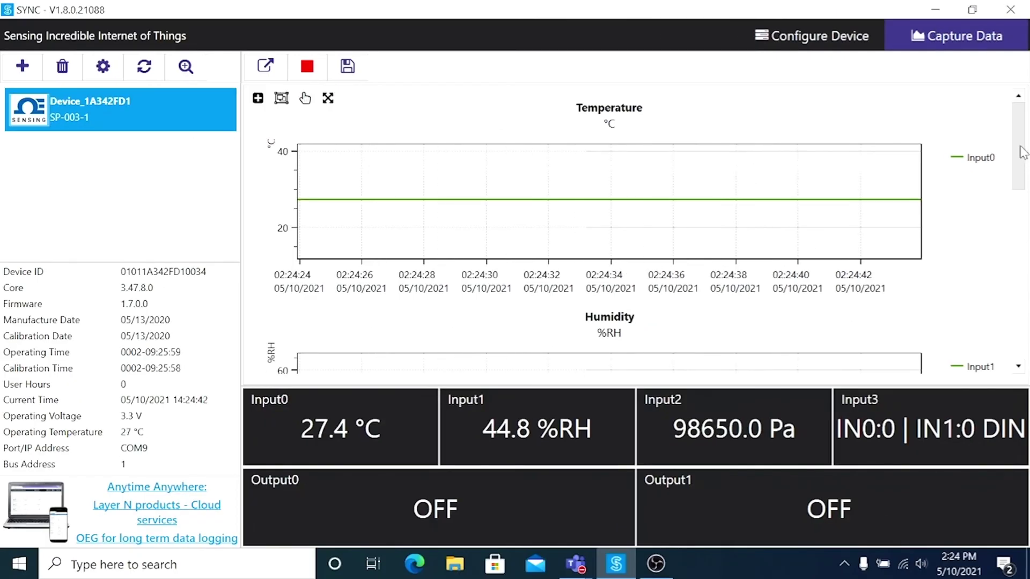
pyautogui.moveTo(1020, 162)
pyautogui.mouseDown()
pyautogui.moveTo(1027, 338)
pyautogui.moveTo(1028, 166)
pyautogui.mouseUp()
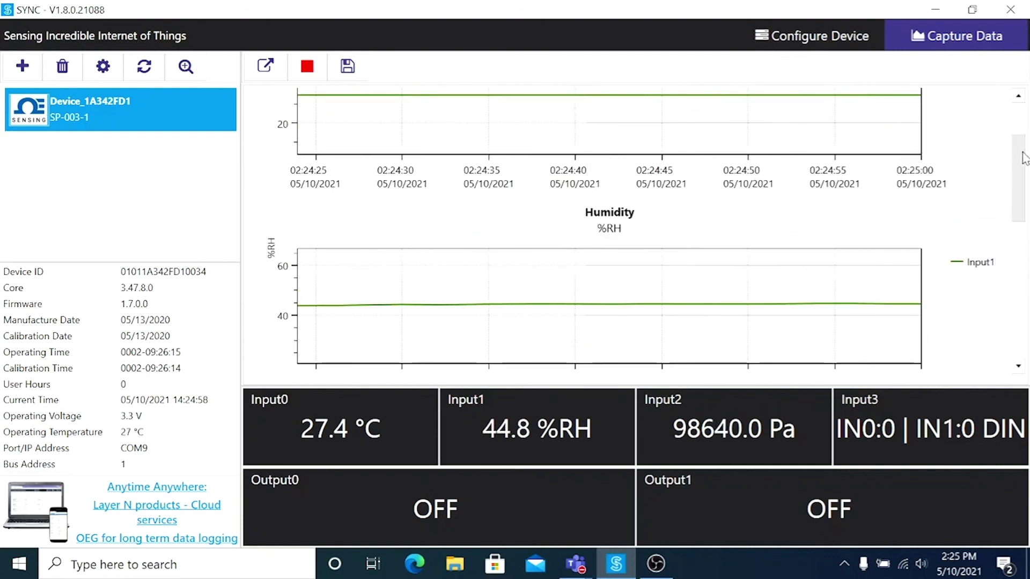
pyautogui.scroll(5, 1022, 158)
pyautogui.scroll(-3, 1018, 157)
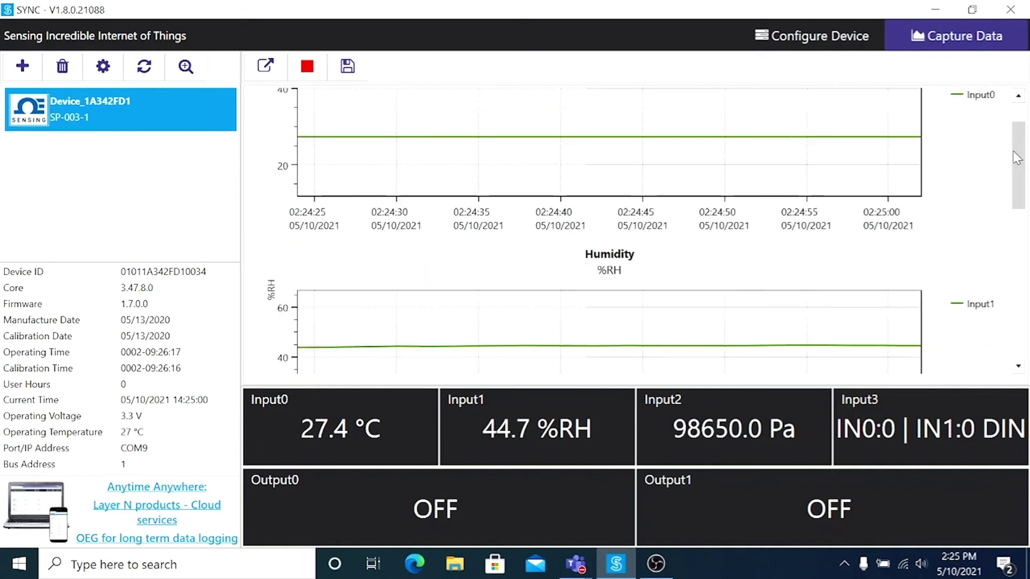
# Step: Extract all data logged on the device and look over the resulting input charts
pyautogui.moveTo(1018, 158); pyautogui.dragTo(1019, 137)
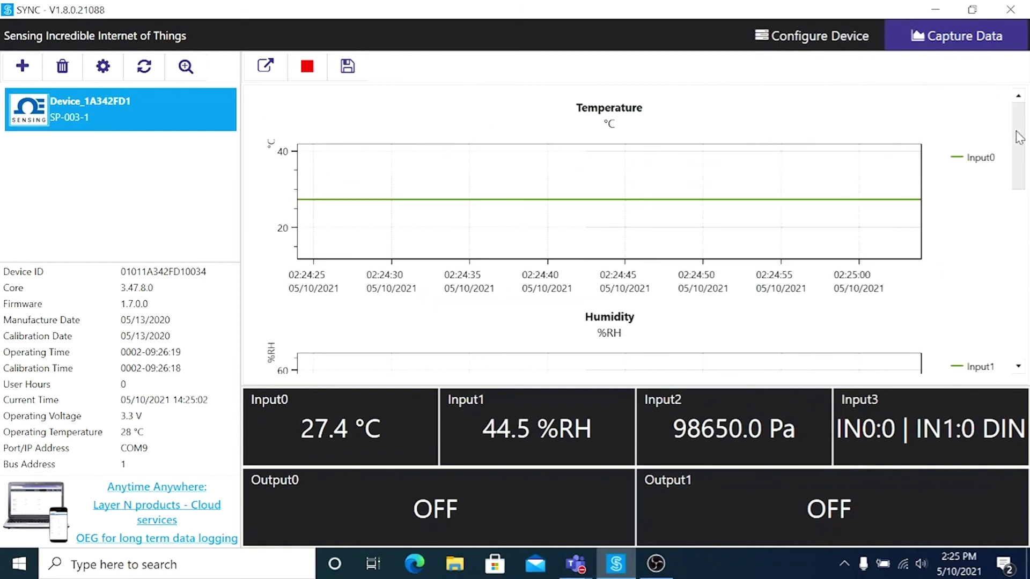
pyautogui.moveTo(951, 124)
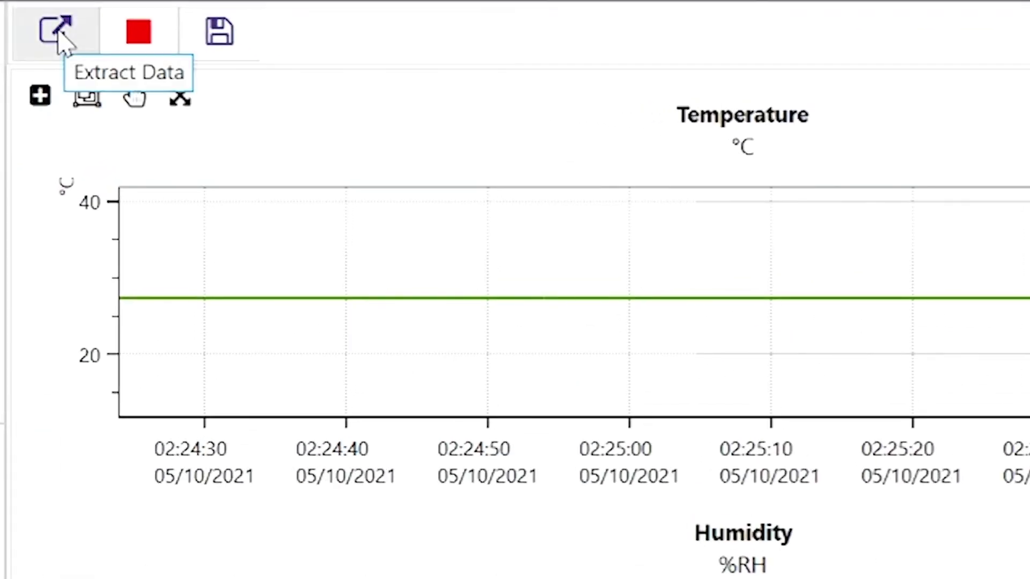
pyautogui.click(58, 33)
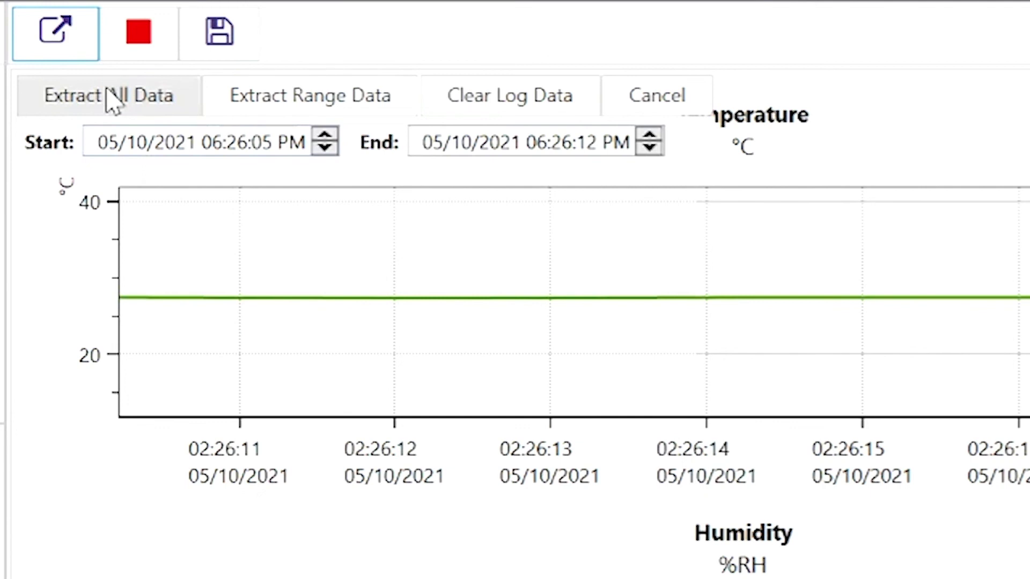
pyautogui.click(110, 97)
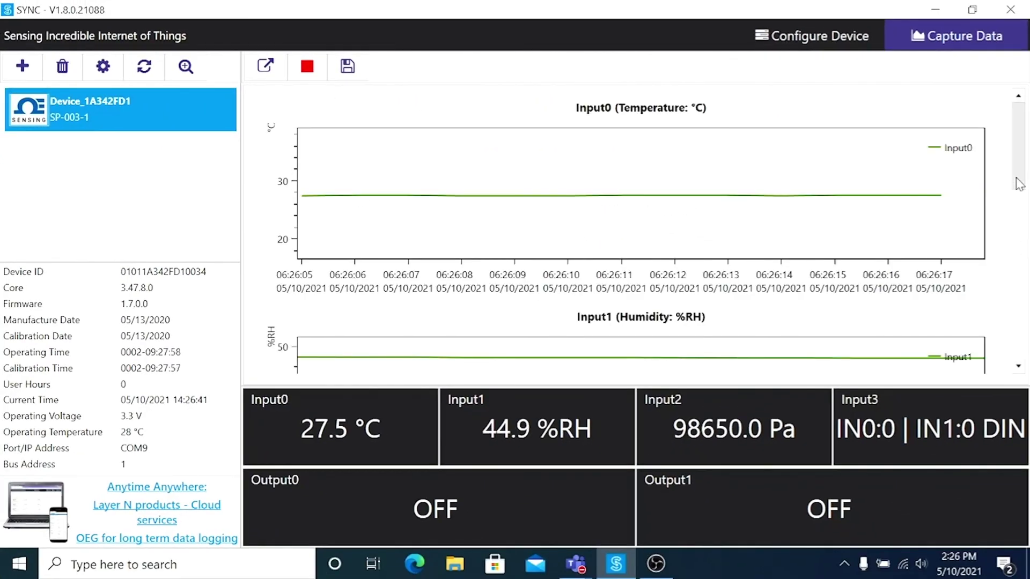
pyautogui.scroll(-1, 1019, 182)
pyautogui.moveTo(1019, 182); pyautogui.dragTo(995, 143)
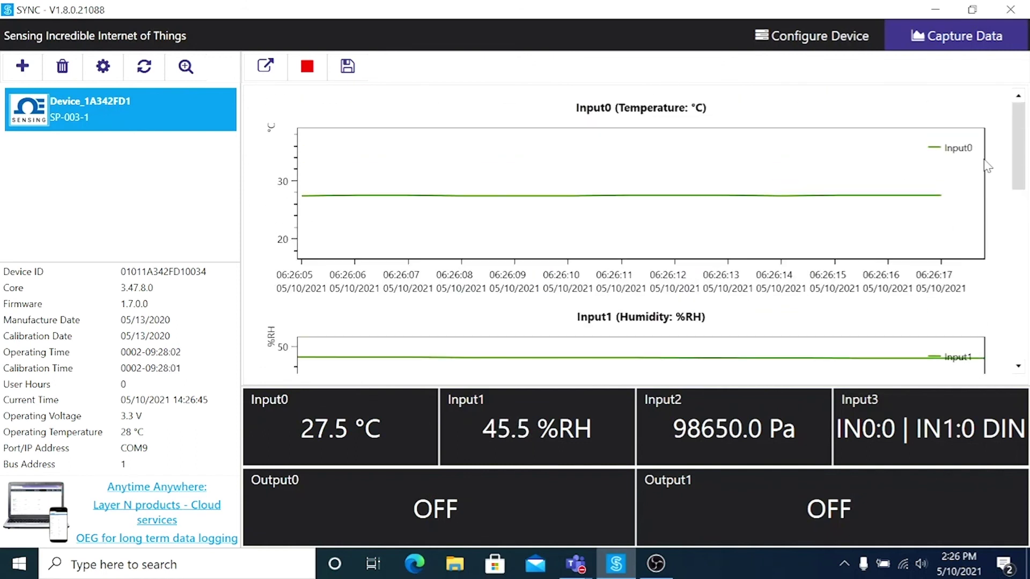
# Step: Save the extracted data in Documents as the CSV file Device_1A342FD1 and return to the live sensor charts
pyautogui.click(346, 68)
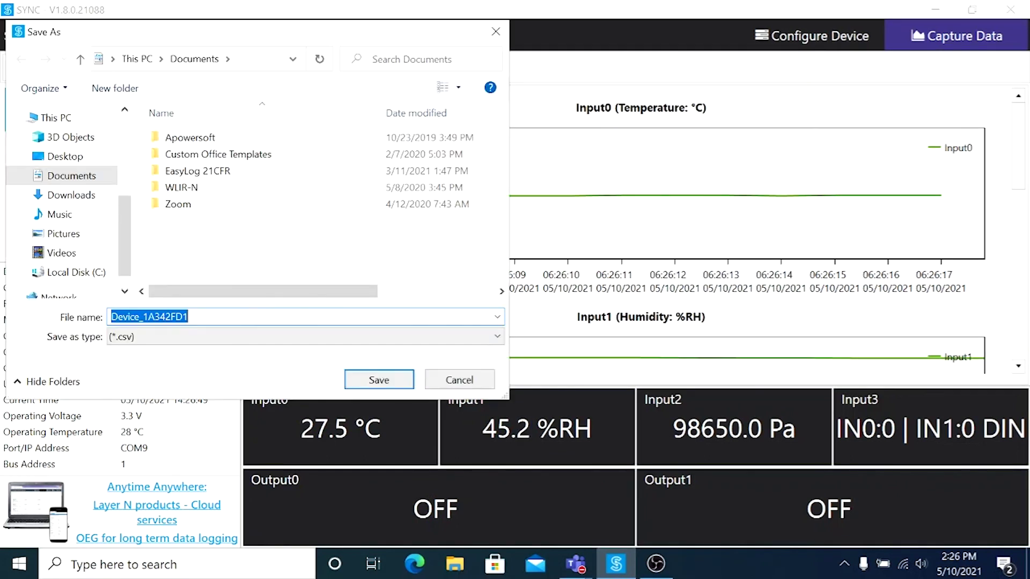
pyautogui.click(388, 382)
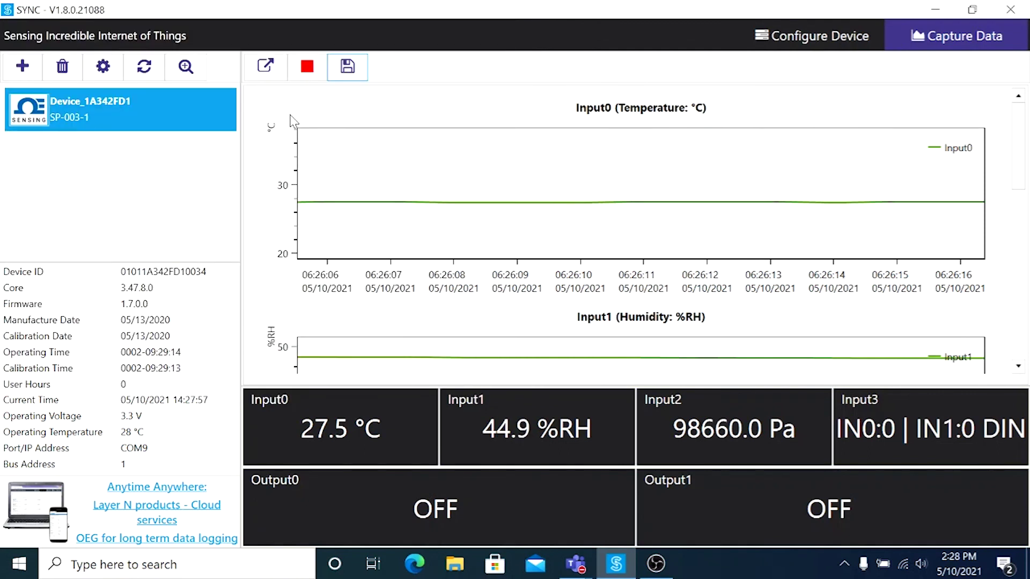
pyautogui.click(303, 69)
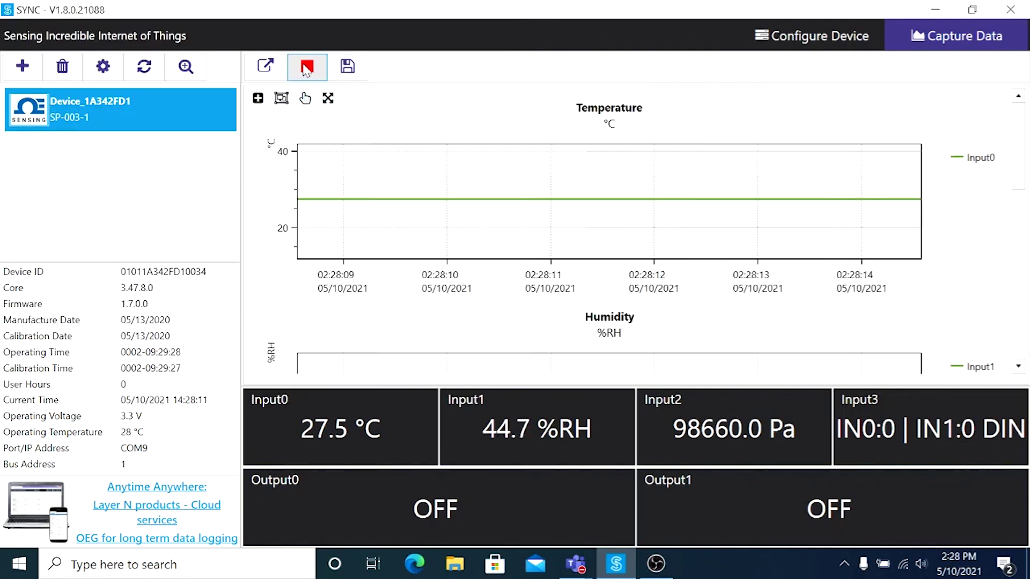